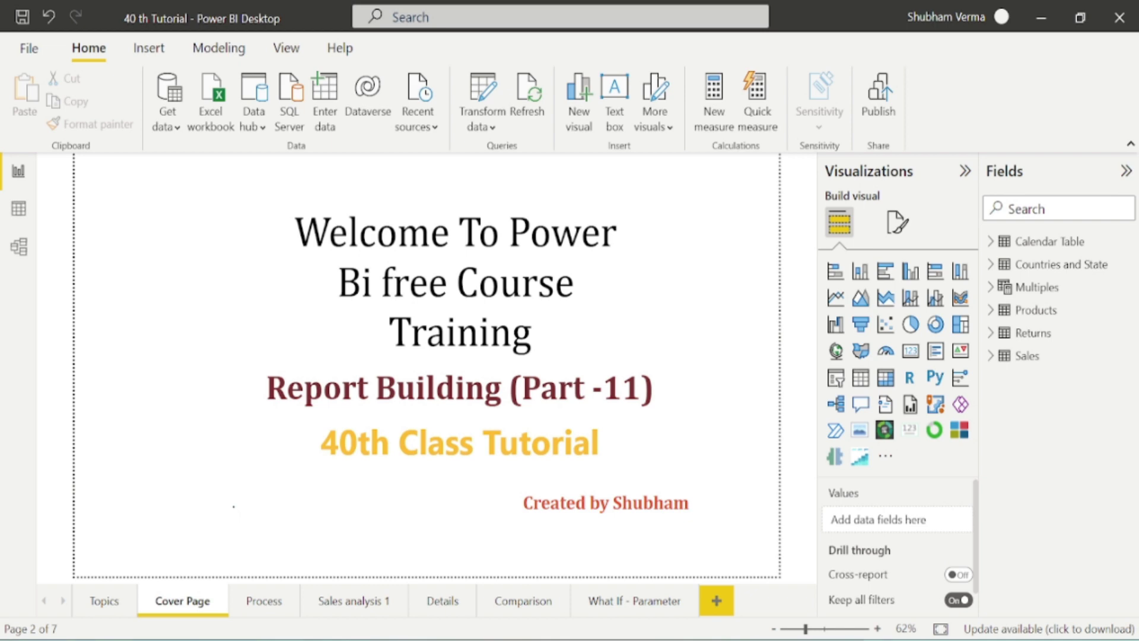
- Review the seven report-making steps on the Process page, from Extract to Publish Report, and open the Sales analysis 1 page
left_click(270, 603)
left_click_drag(261, 249, 179, 249)
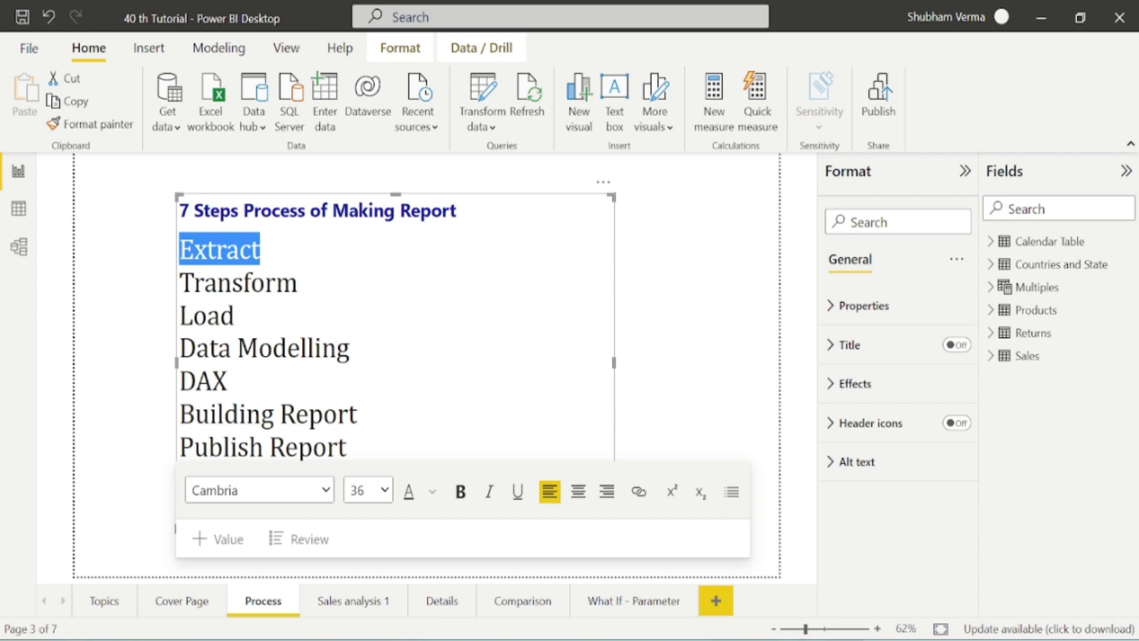
left_click_drag(236, 315, 192, 315)
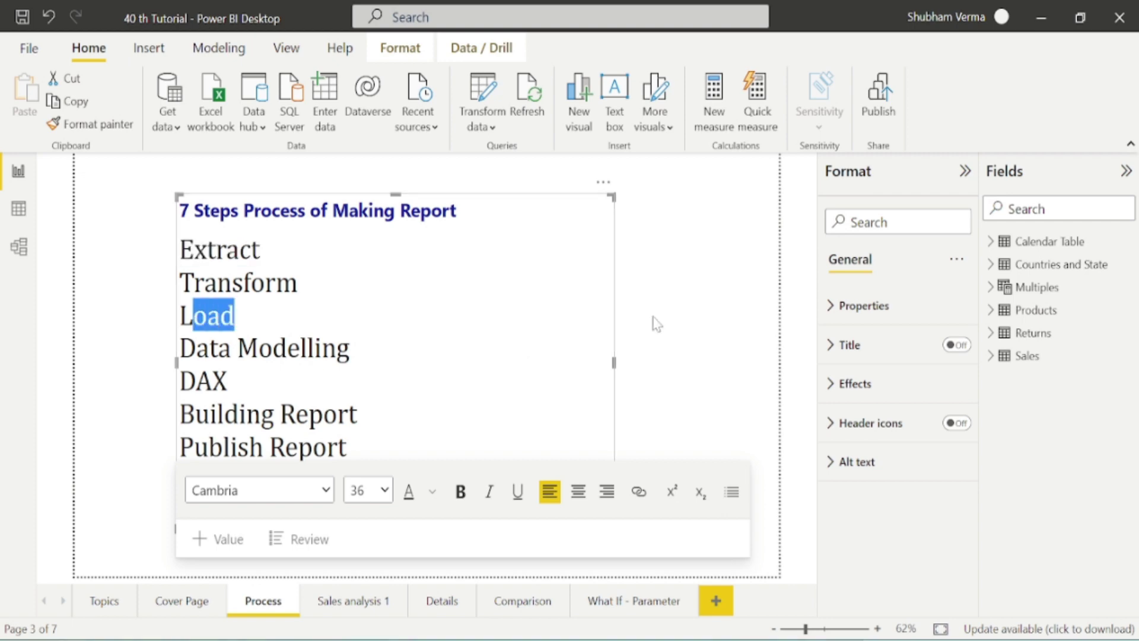
left_click(680, 318)
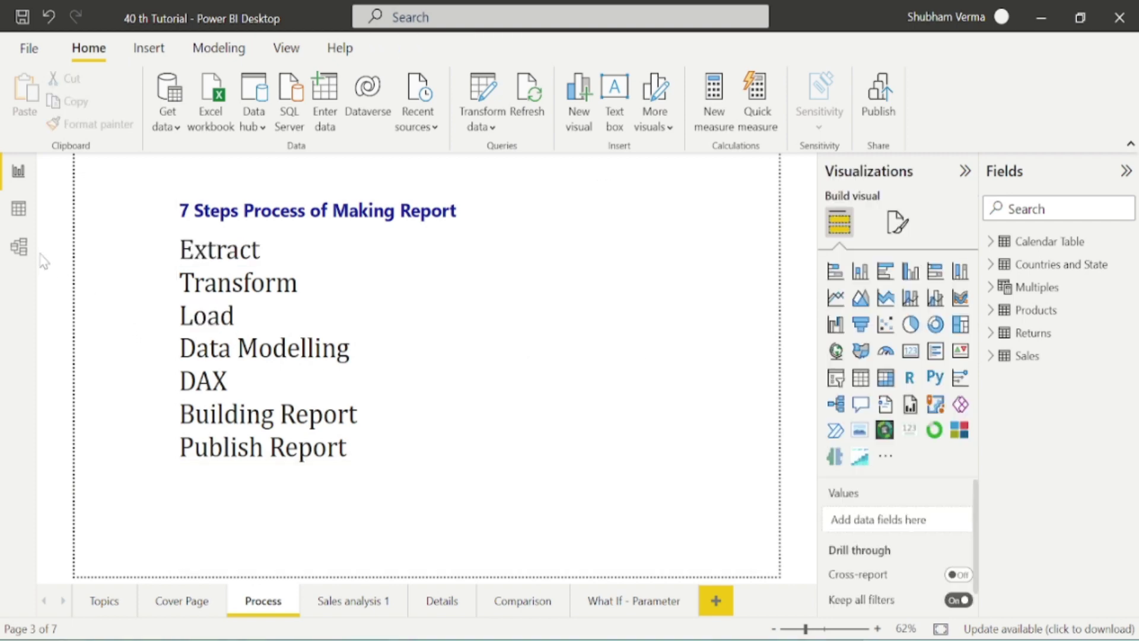
left_click(19, 247)
left_click(19, 175)
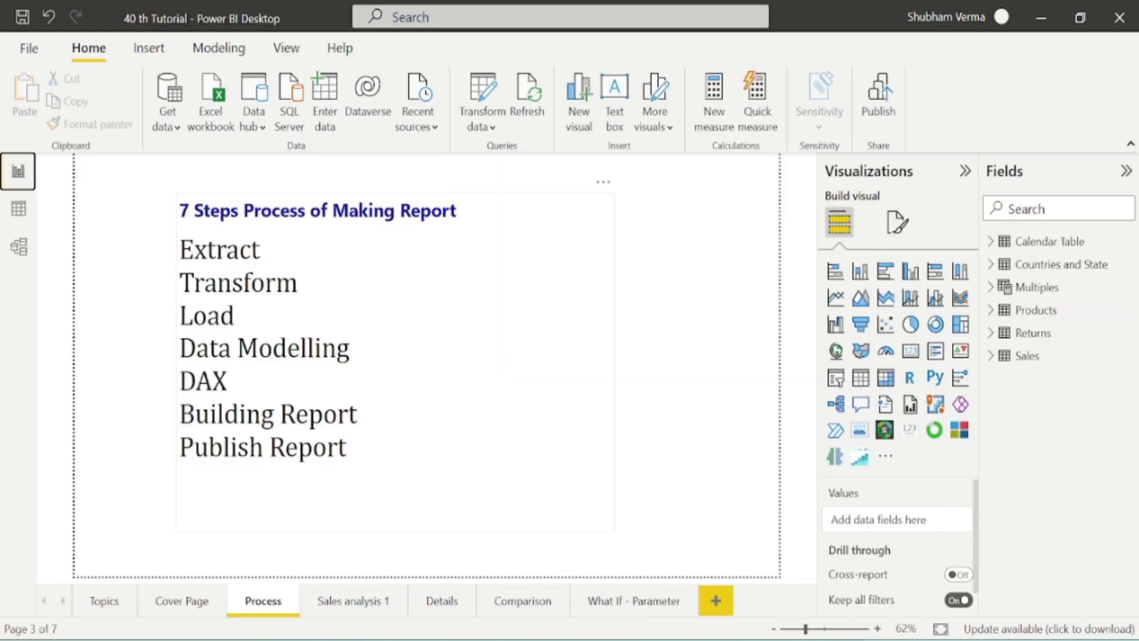
left_click_drag(358, 413, 179, 414)
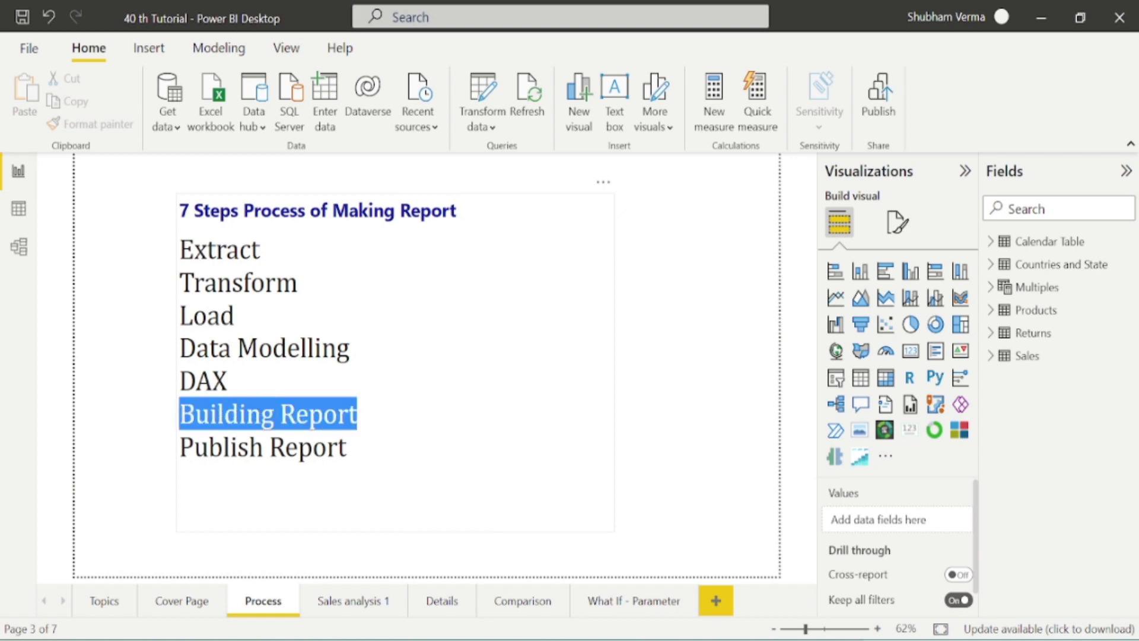
left_click(687, 401)
left_click_drag(349, 447, 178, 446)
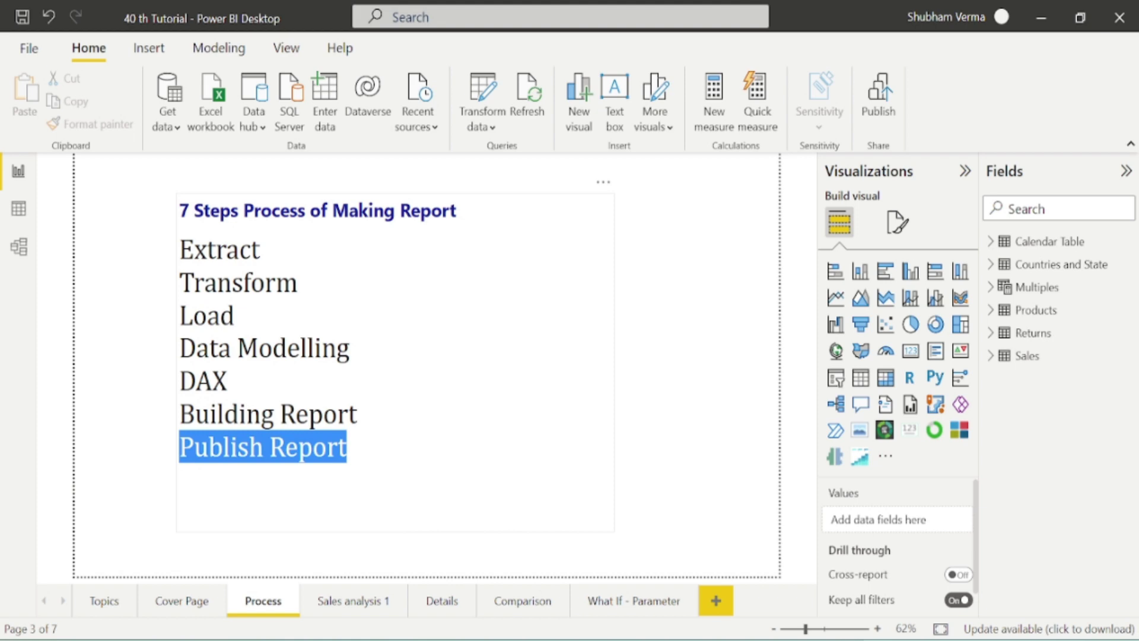
left_click(687, 363)
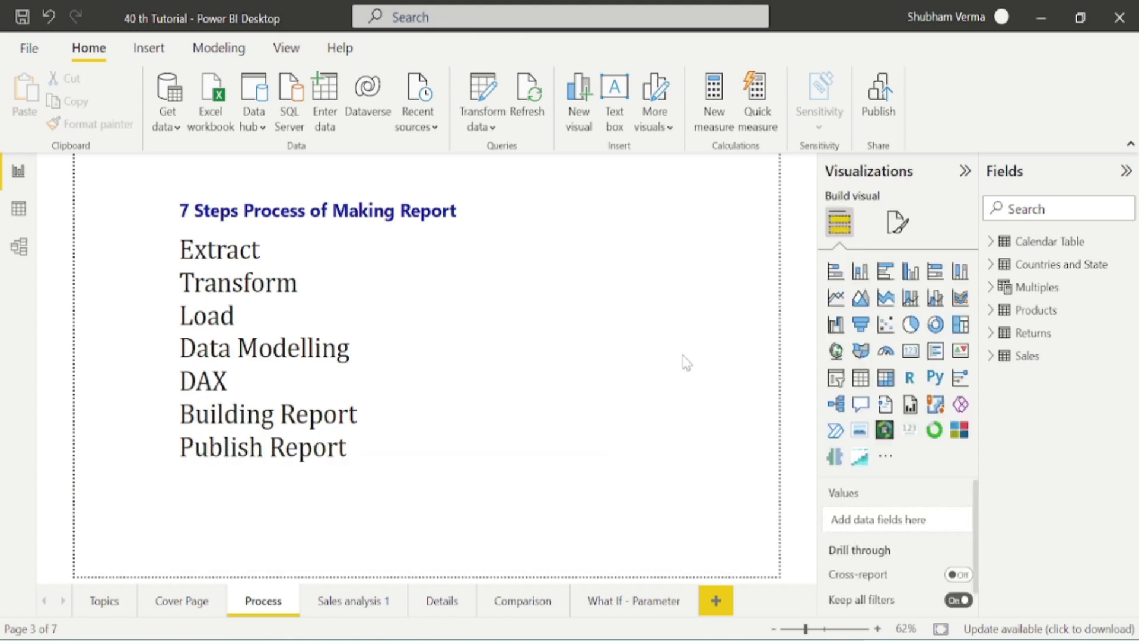
left_click_drag(358, 415, 175, 252)
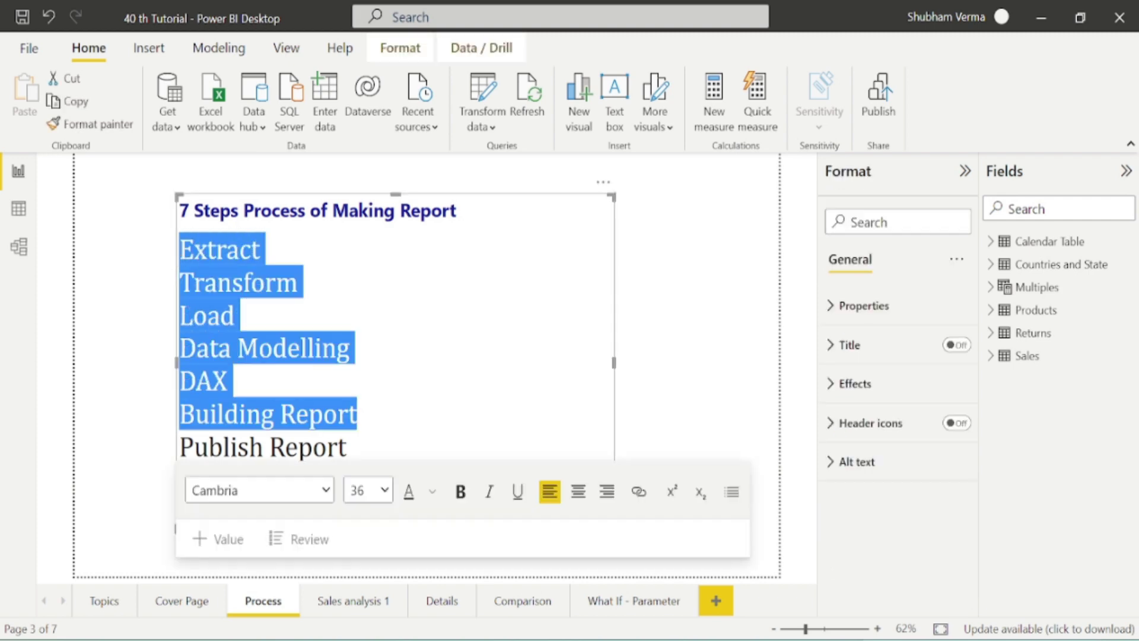
left_click(709, 346)
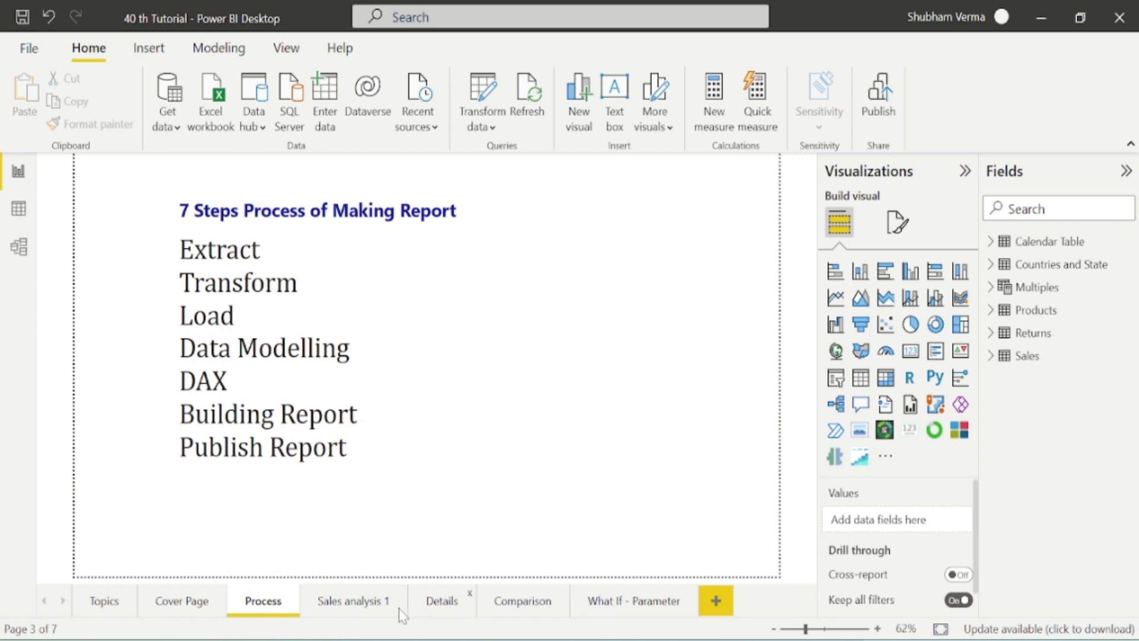
left_click(354, 601)
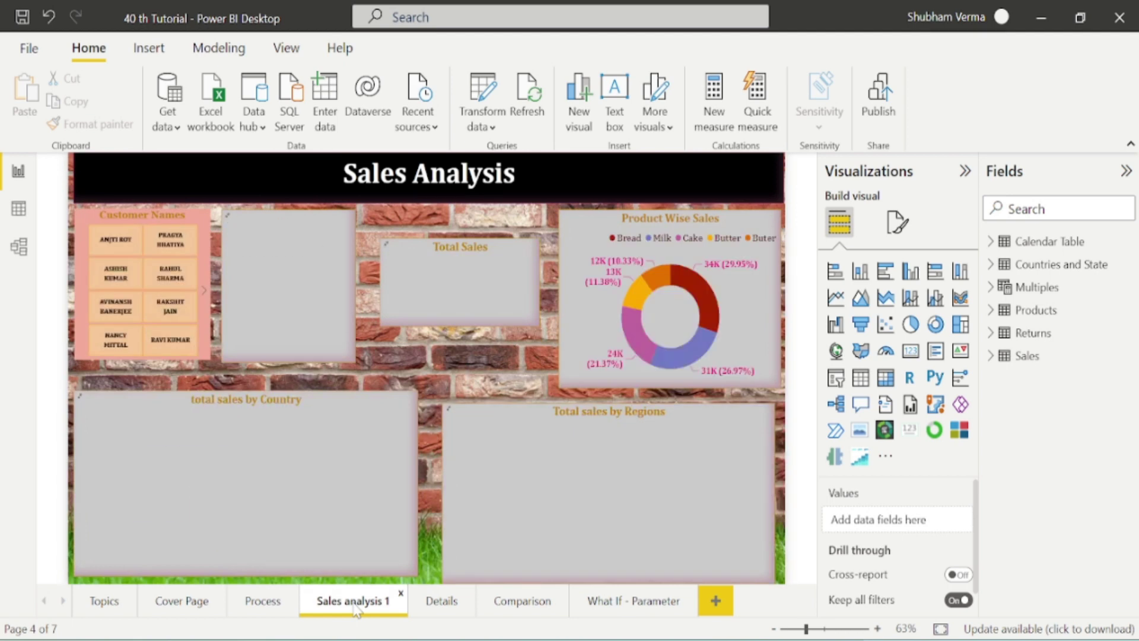
- Insert a rectangle shape over the Total Sales and Product Wise Sales visuals and give it a dark orange fill
left_click(149, 48)
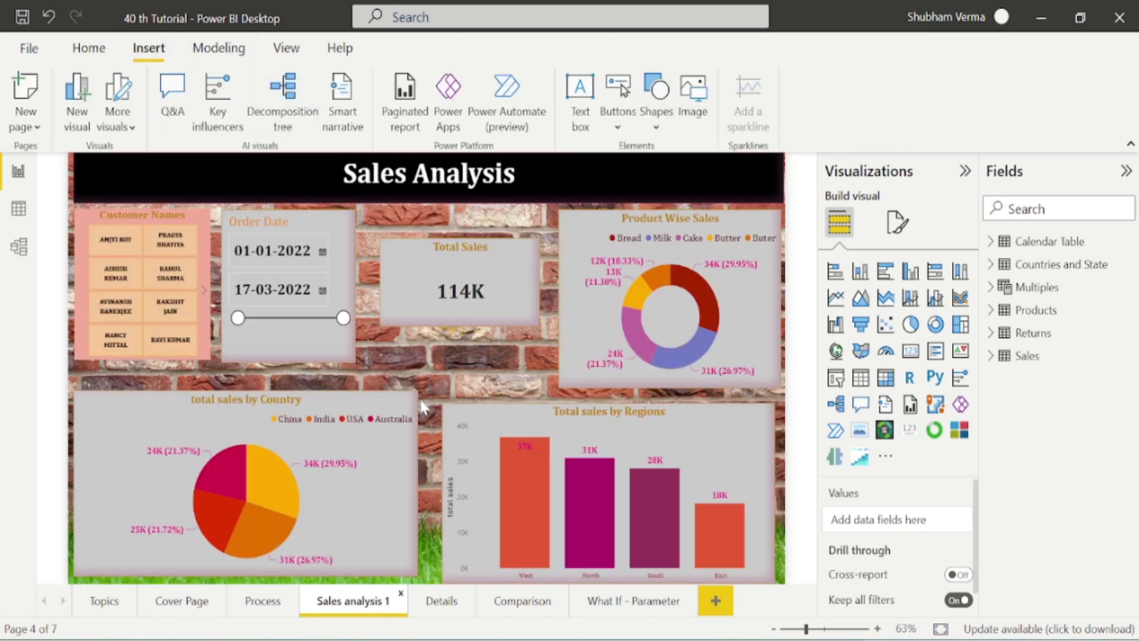
left_click(658, 127)
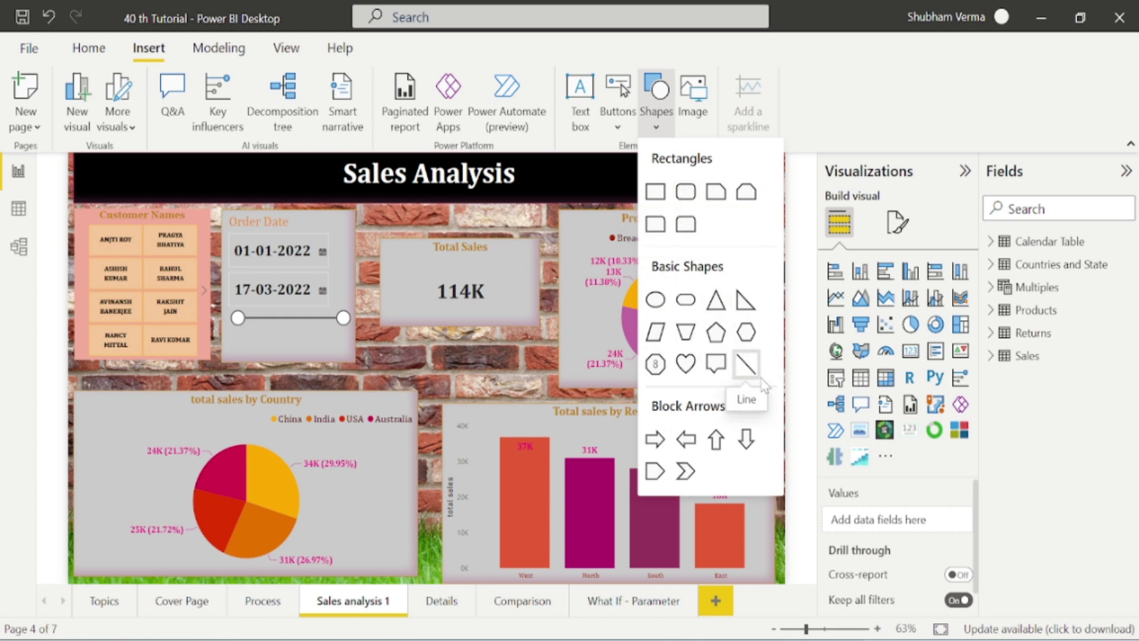
left_click(656, 191)
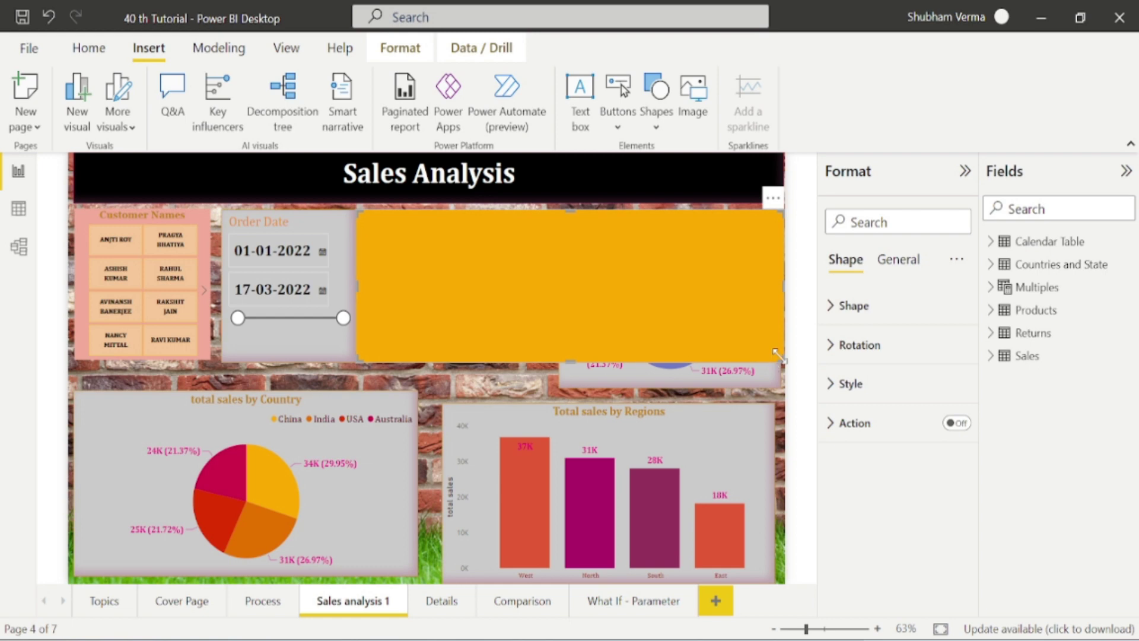
left_click(850, 383)
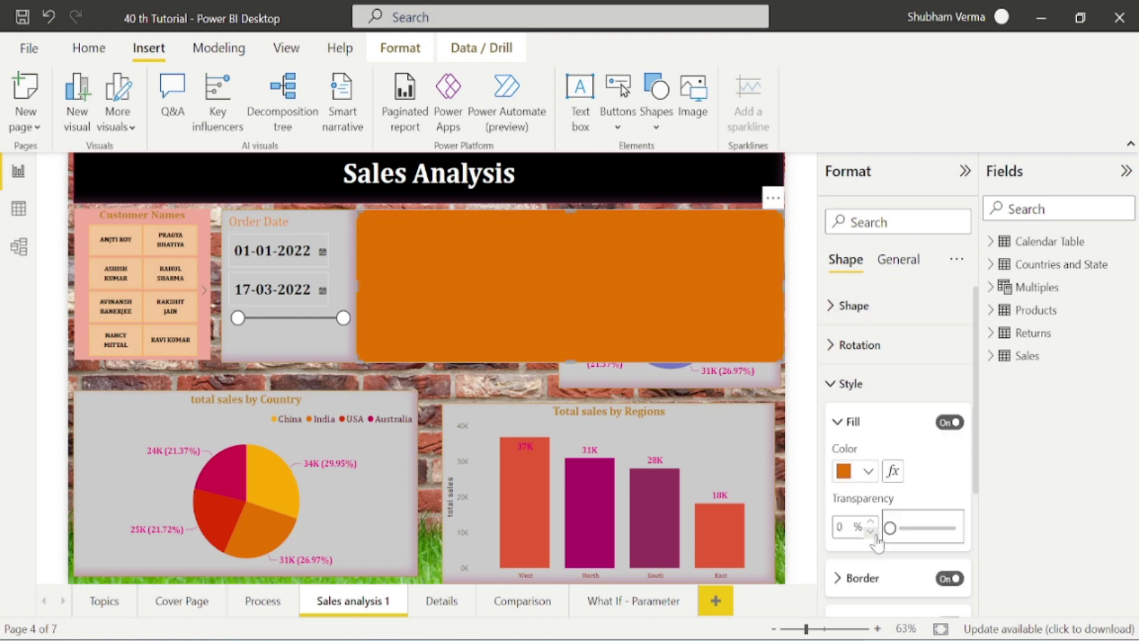
left_click(849, 383)
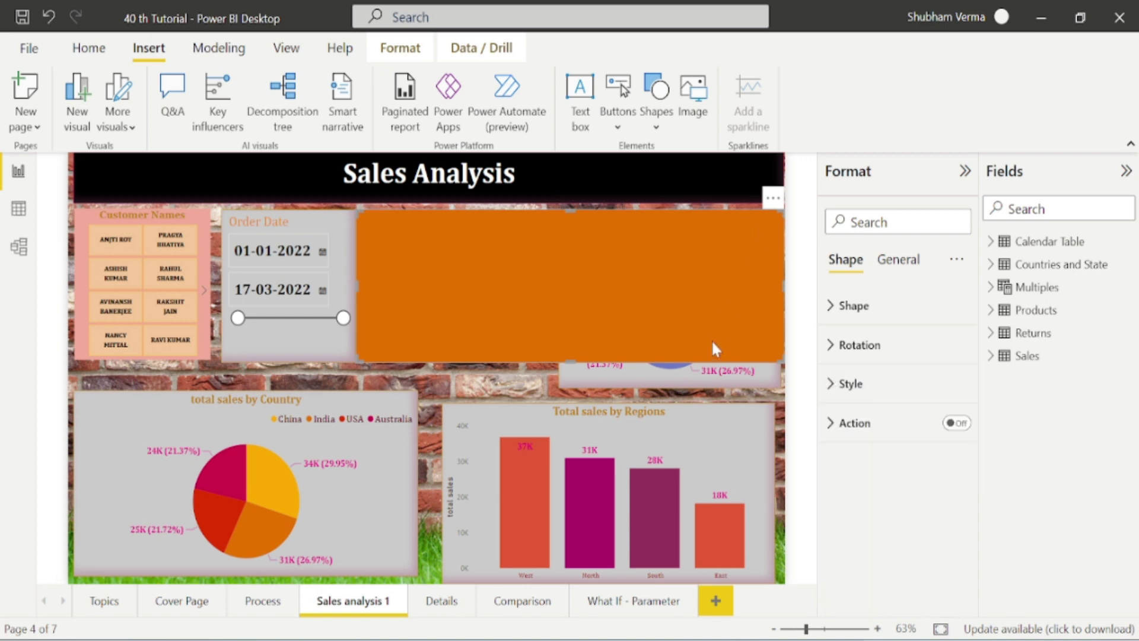
- Insert a line shape and place it between the total sales by Country and Total sales by Regions charts
left_click(656, 97)
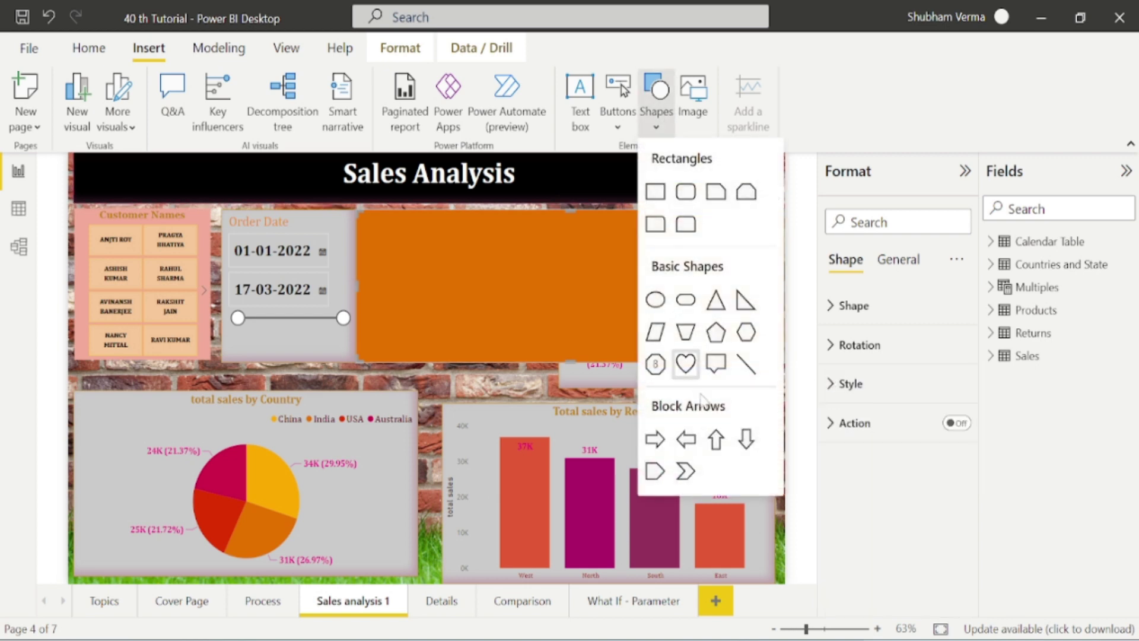
left_click(745, 364)
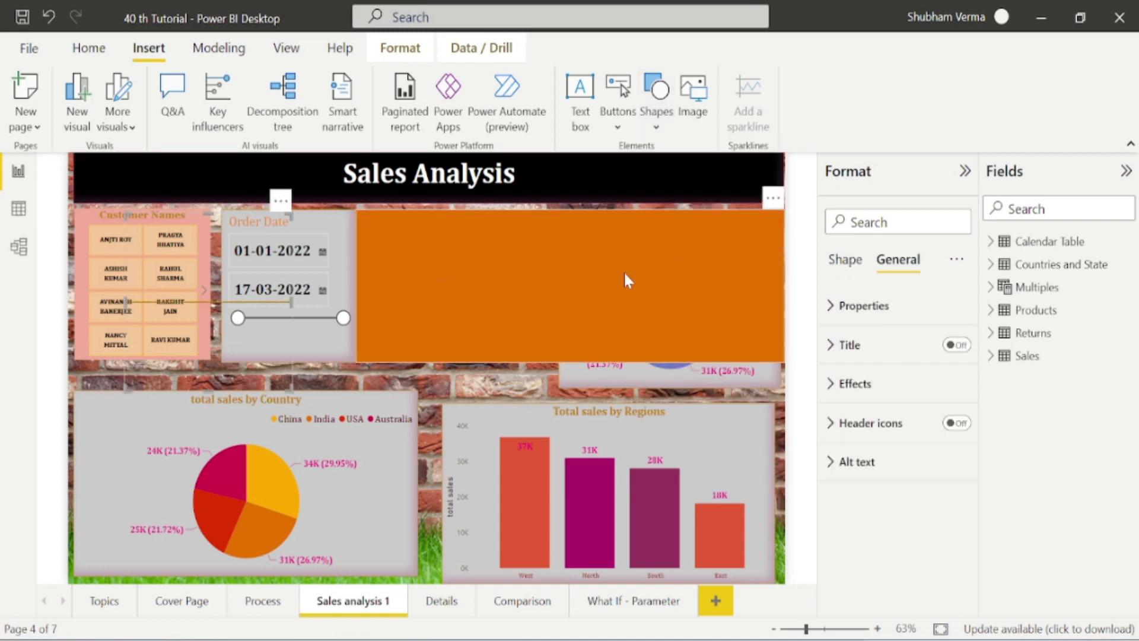
left_click_drag(290, 301, 299, 311)
left_click_drag(312, 258, 585, 403)
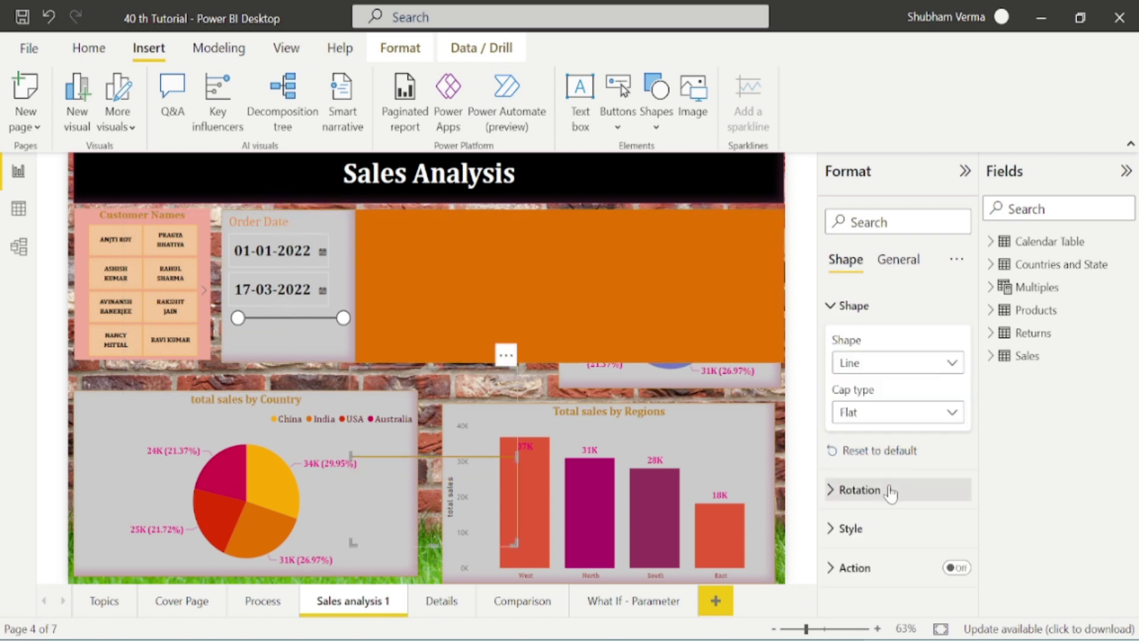
- Rotate the line shape by 92 degrees and move it over the Order Date slicer
left_click(847, 494)
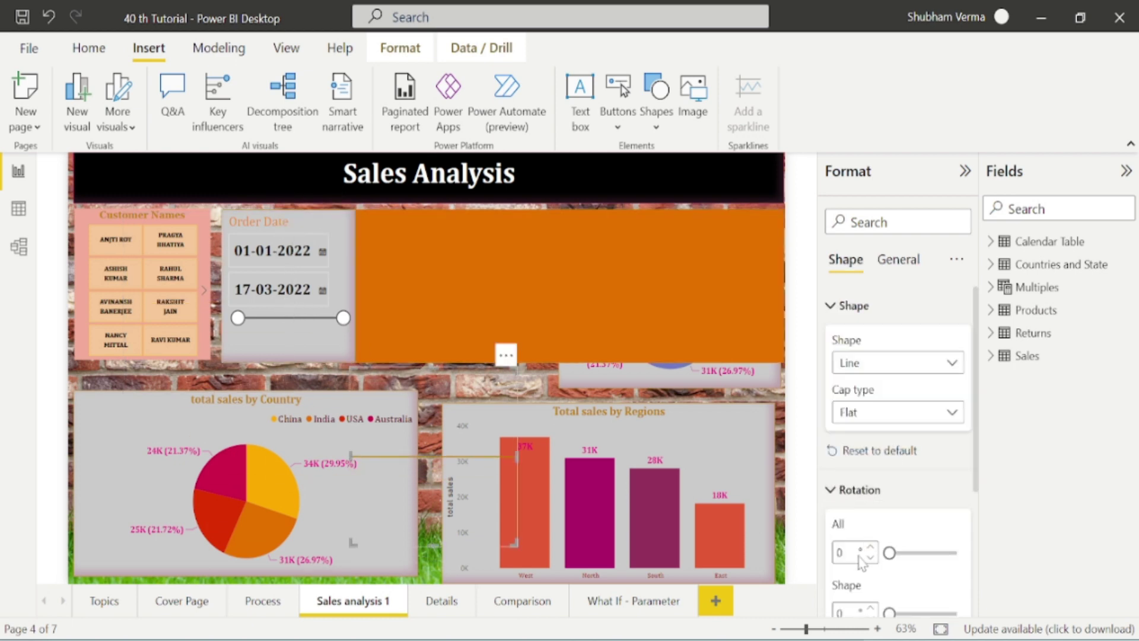
left_click_drag(889, 553, 906, 554)
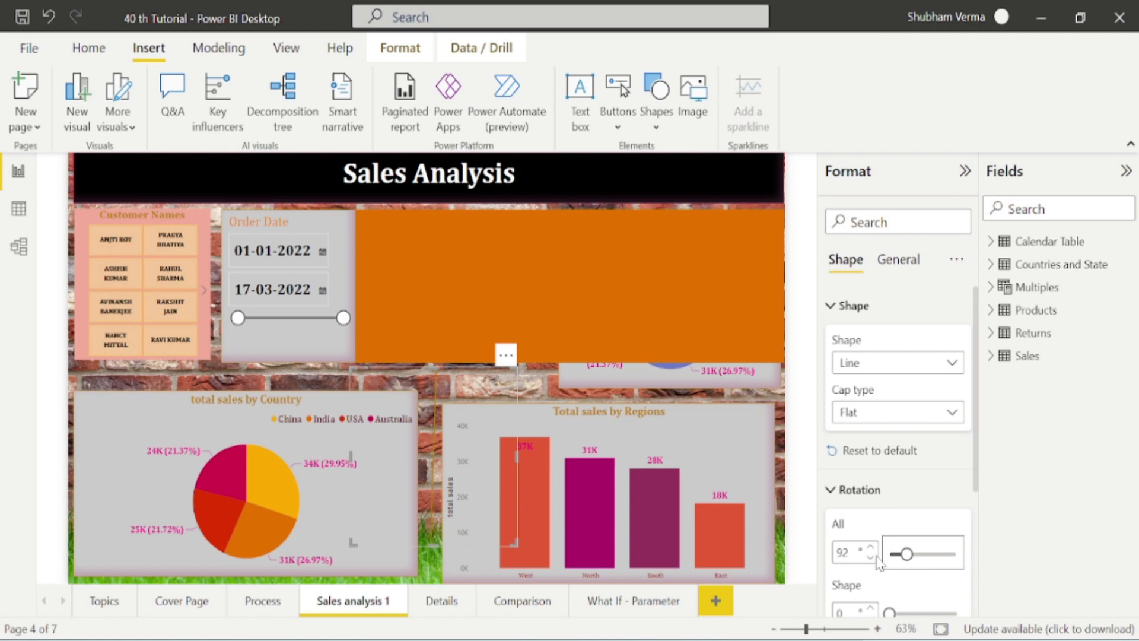
left_click(501, 374)
left_click_drag(501, 347, 369, 218)
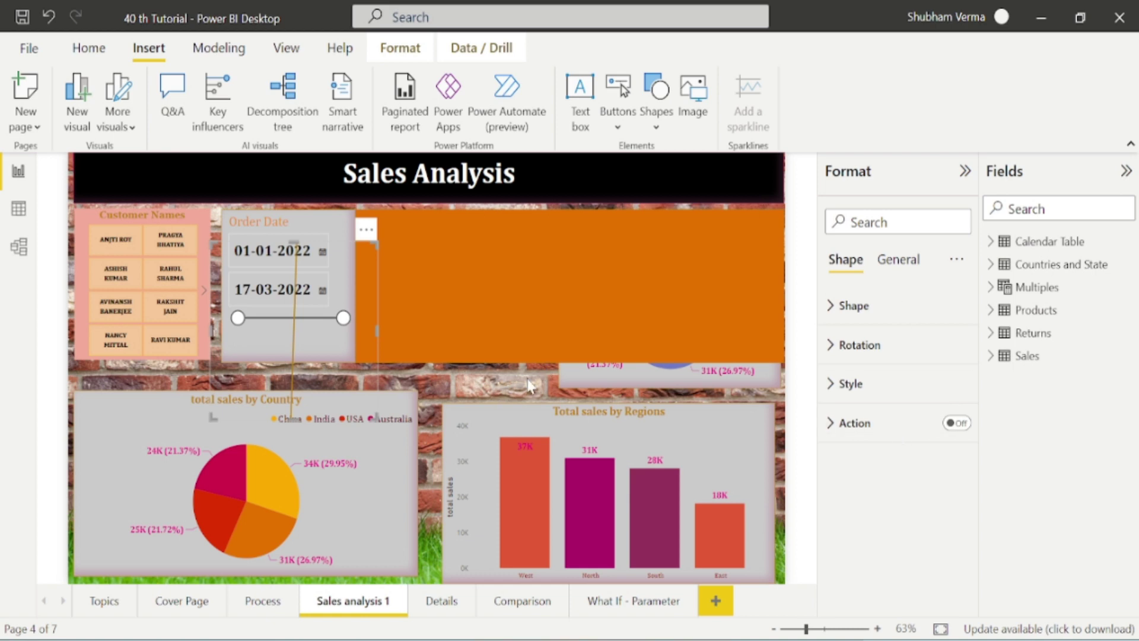
- Remove the line shape and the orange rectangle from the Sales analysis 1 page
left_click(366, 230)
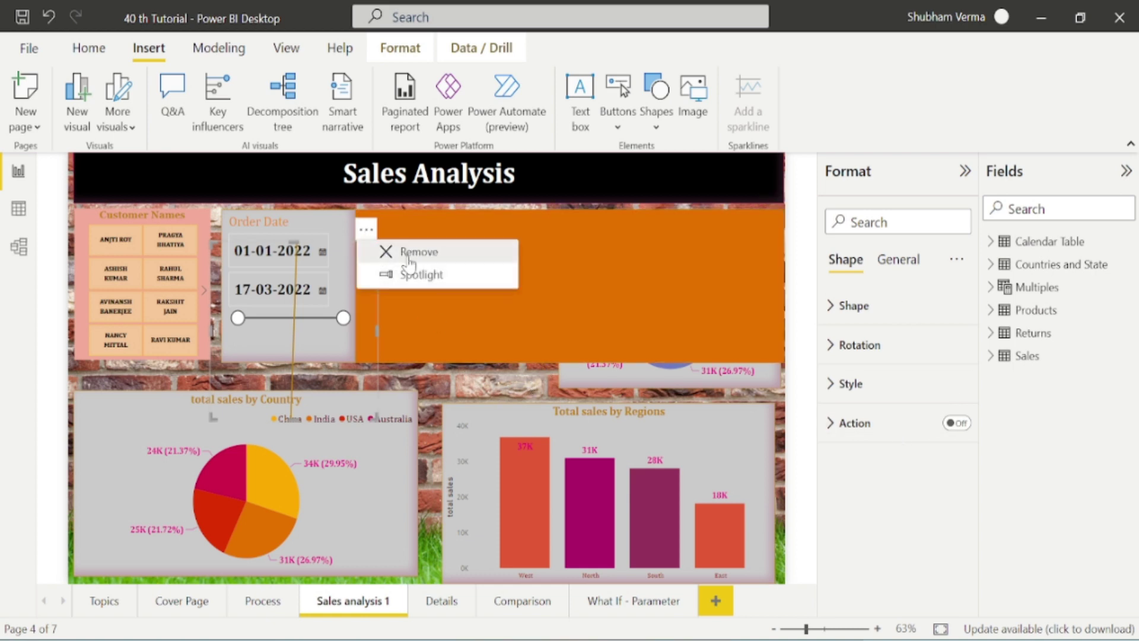
left_click(409, 254)
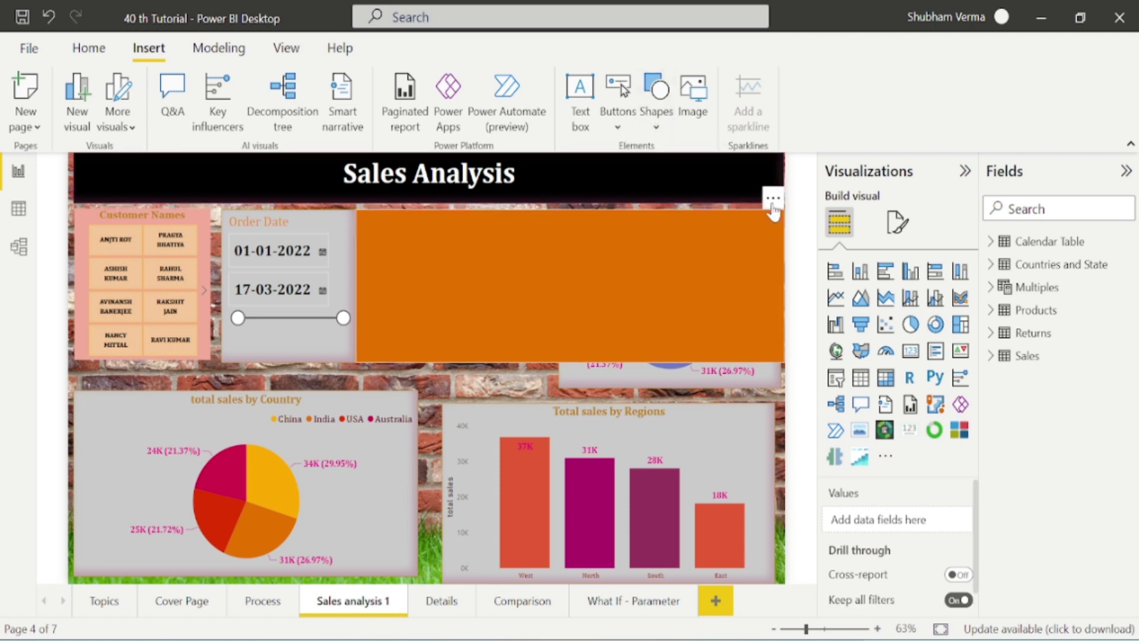
left_click(773, 204)
left_click(798, 221)
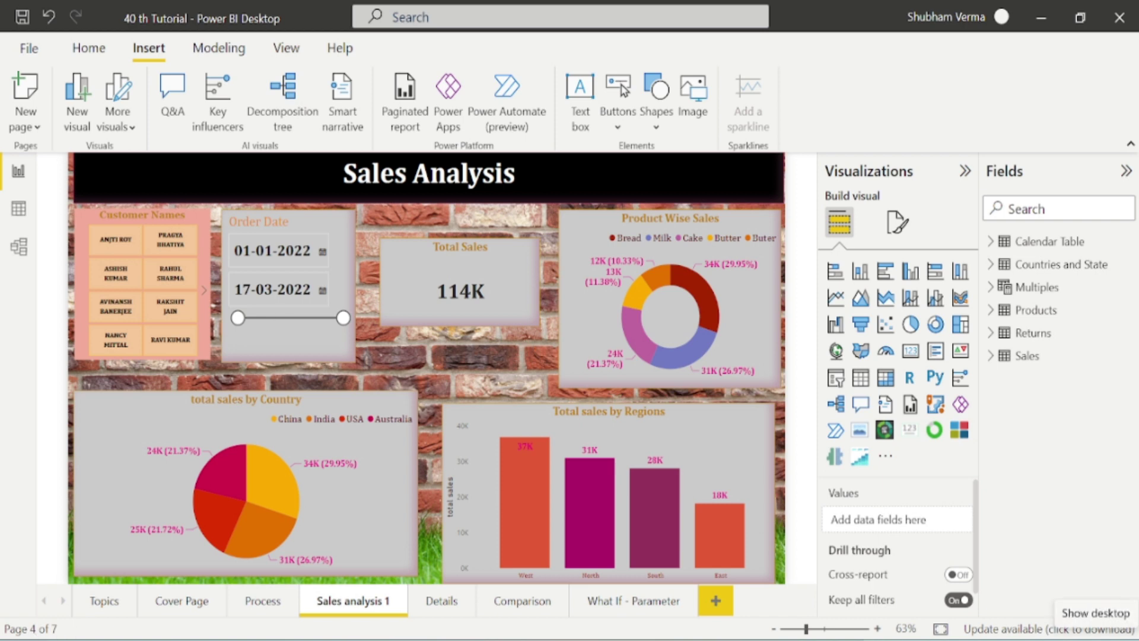
- Select the Total Sales card and bring up the formatting commands for visuals
left_click(286, 48)
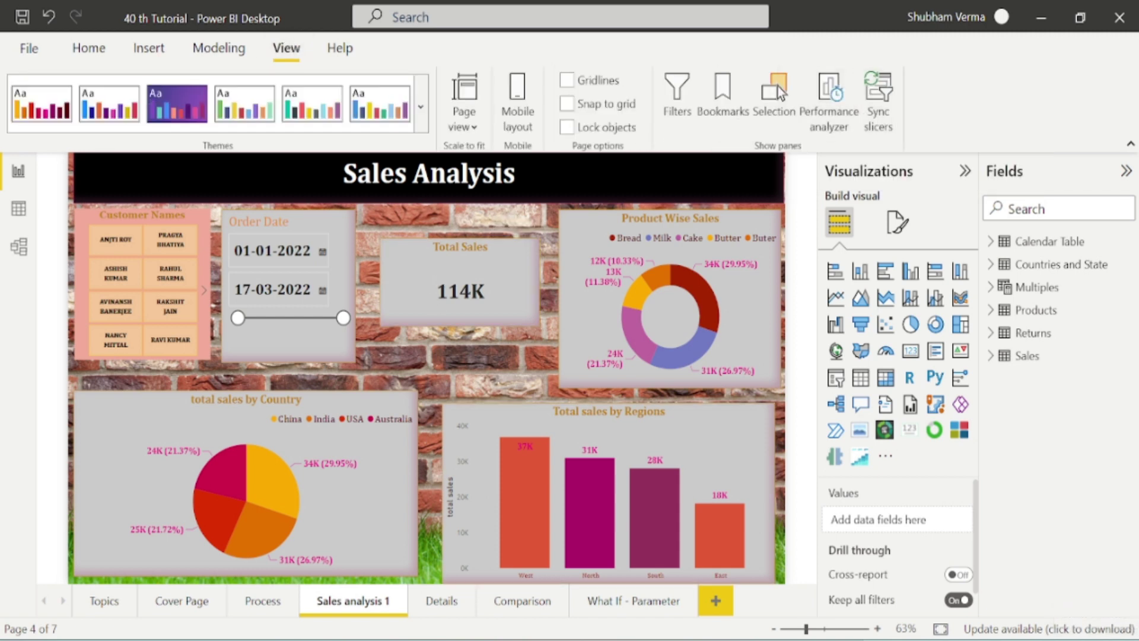
left_click(352, 52)
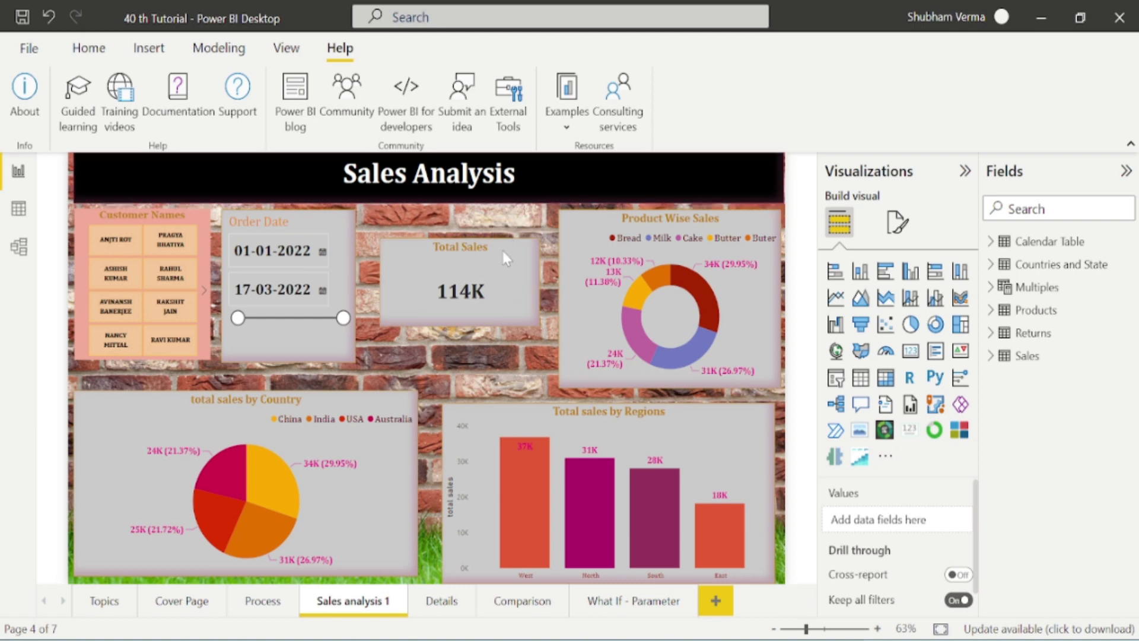
left_click(506, 269)
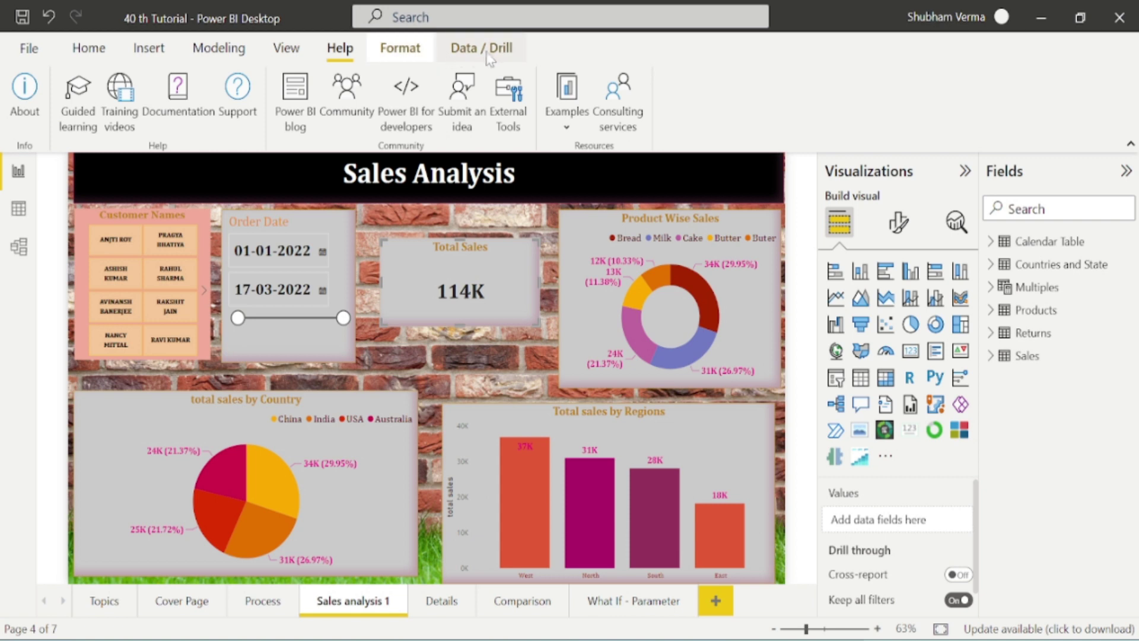
left_click(406, 58)
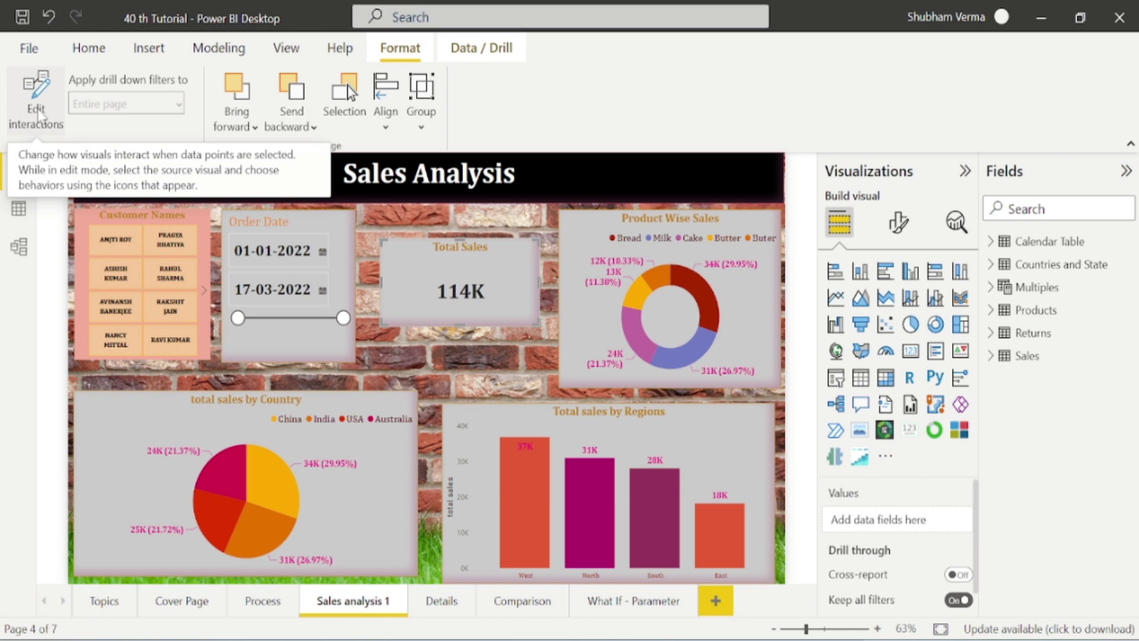
- Filter the report by two different customers in turn with the Customer Names slicer, and clear the filter
left_click(142, 215)
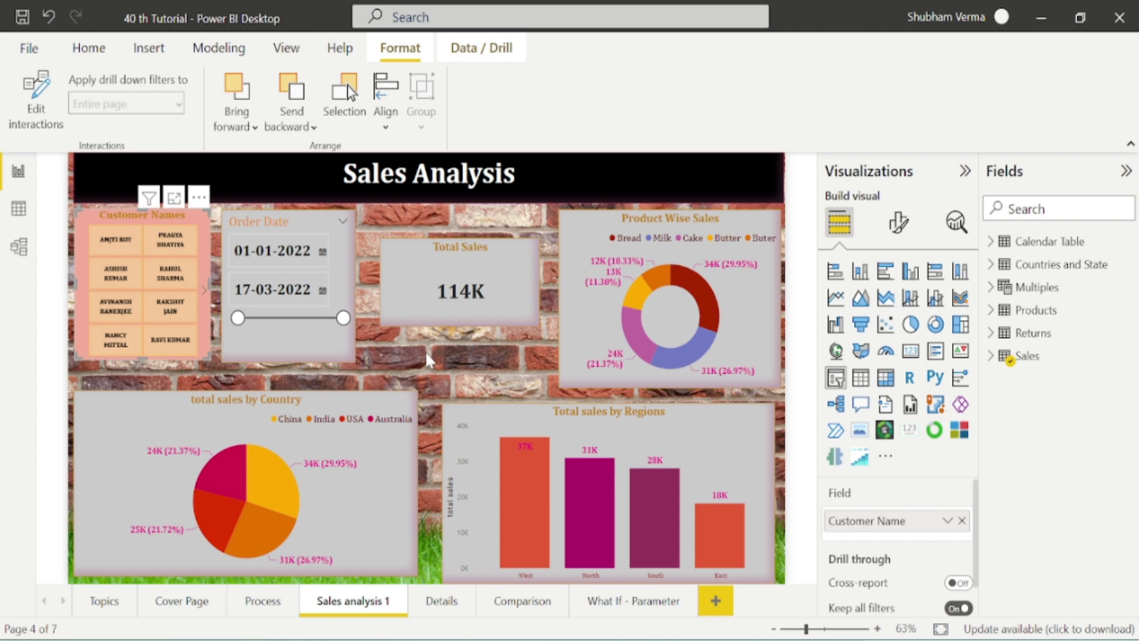
left_click(127, 283)
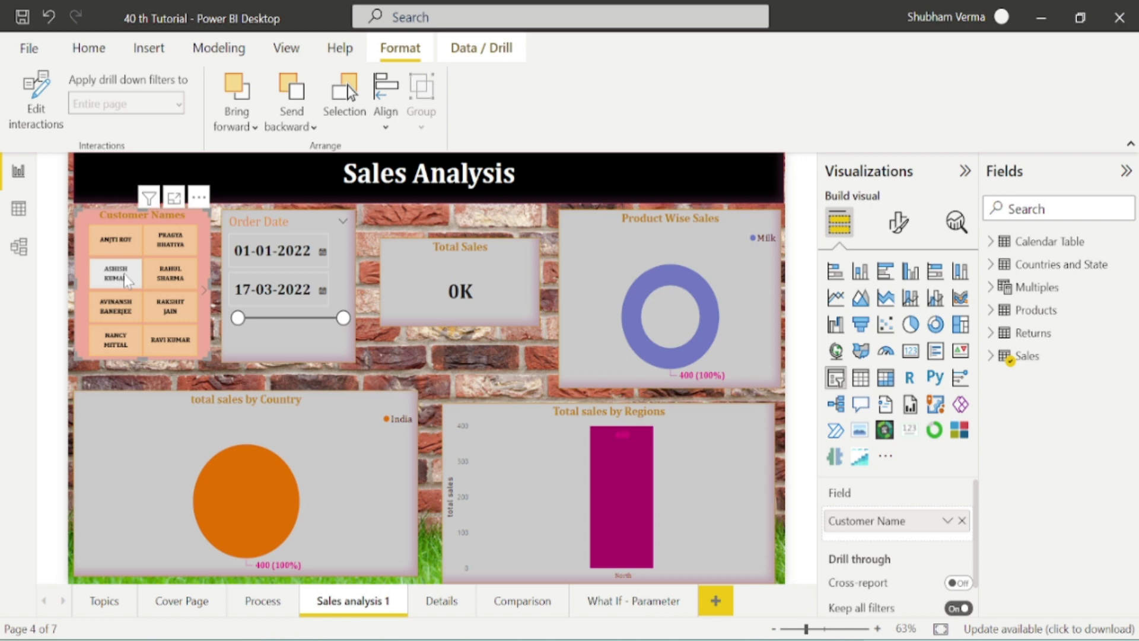
left_click(177, 284)
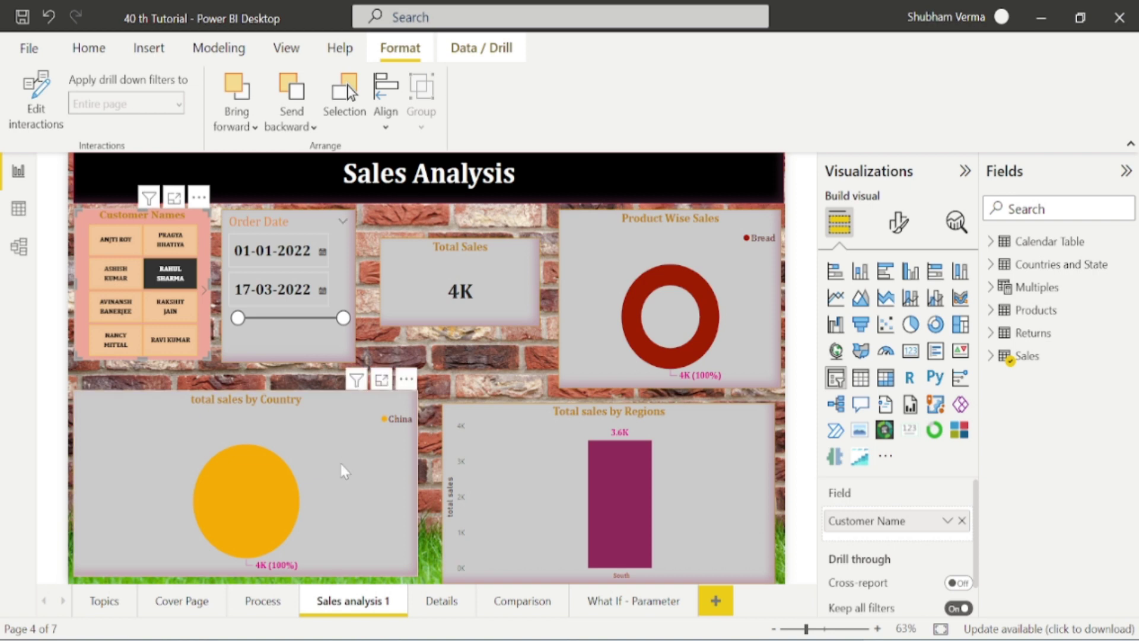
left_click(171, 274)
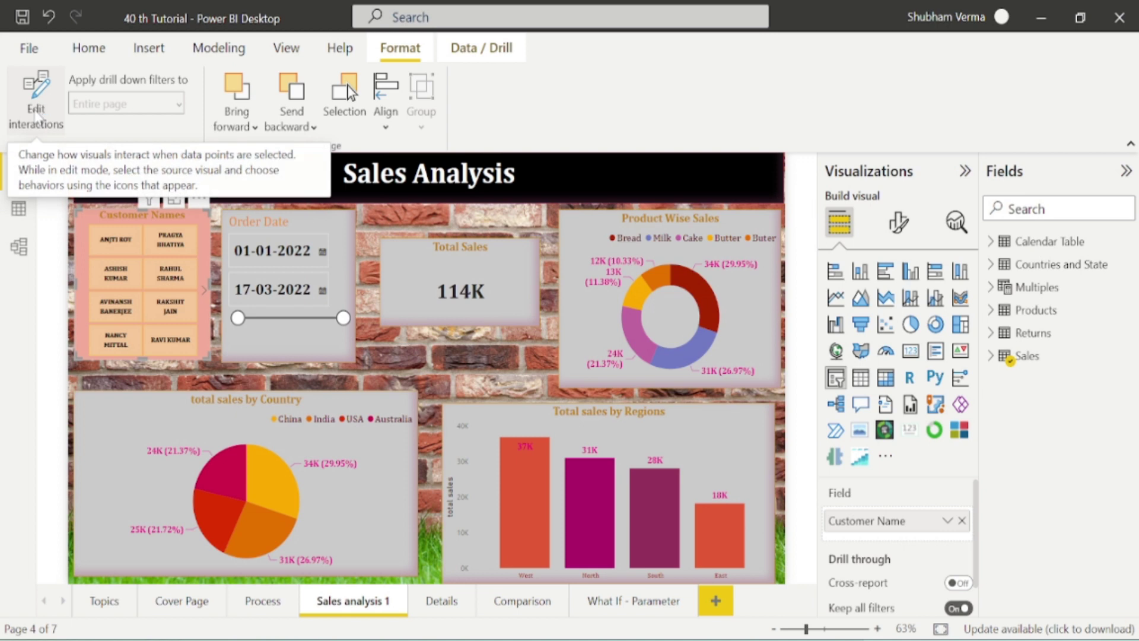
- Highlight Australia in the total sales by Country pie chart and turn on editing of interactions between the visuals
left_click(392, 423)
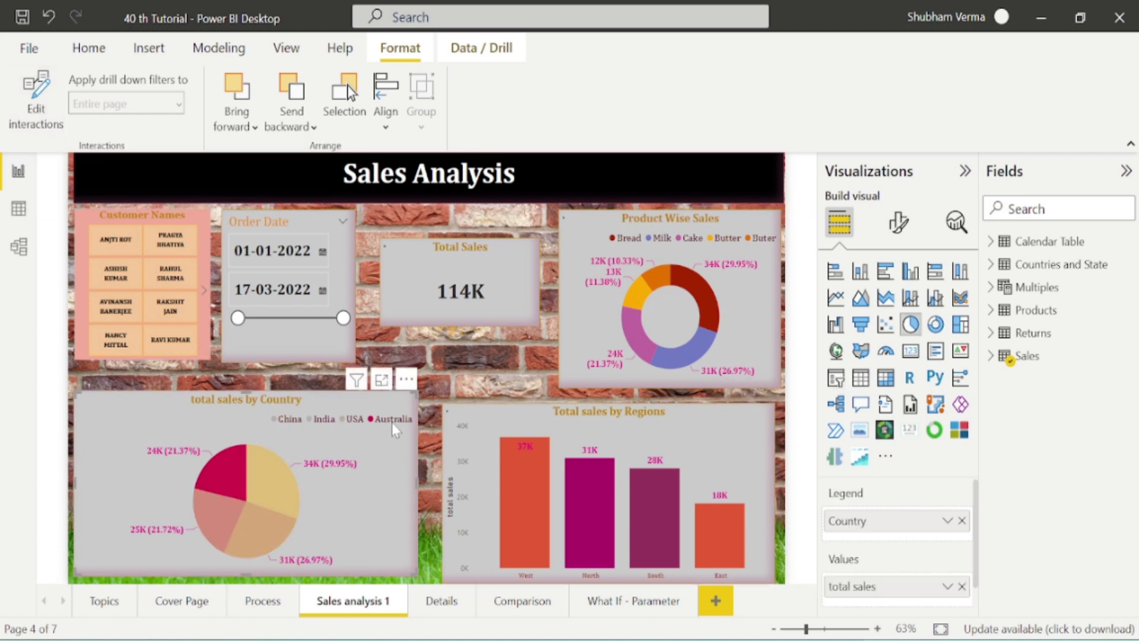
left_click(31, 116)
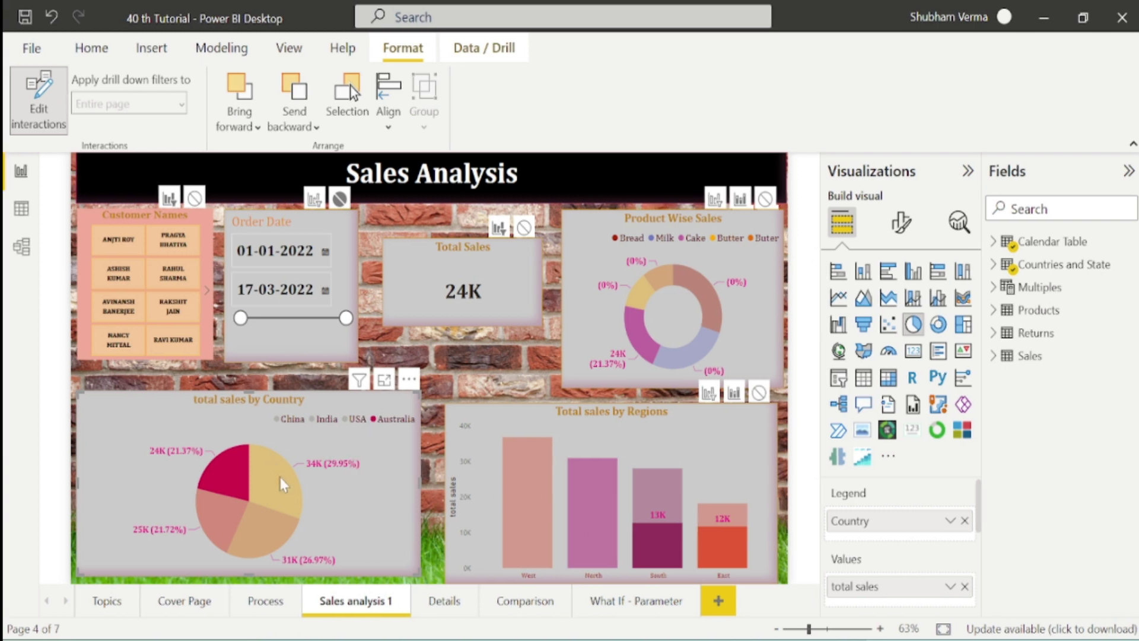
left_click(711, 433)
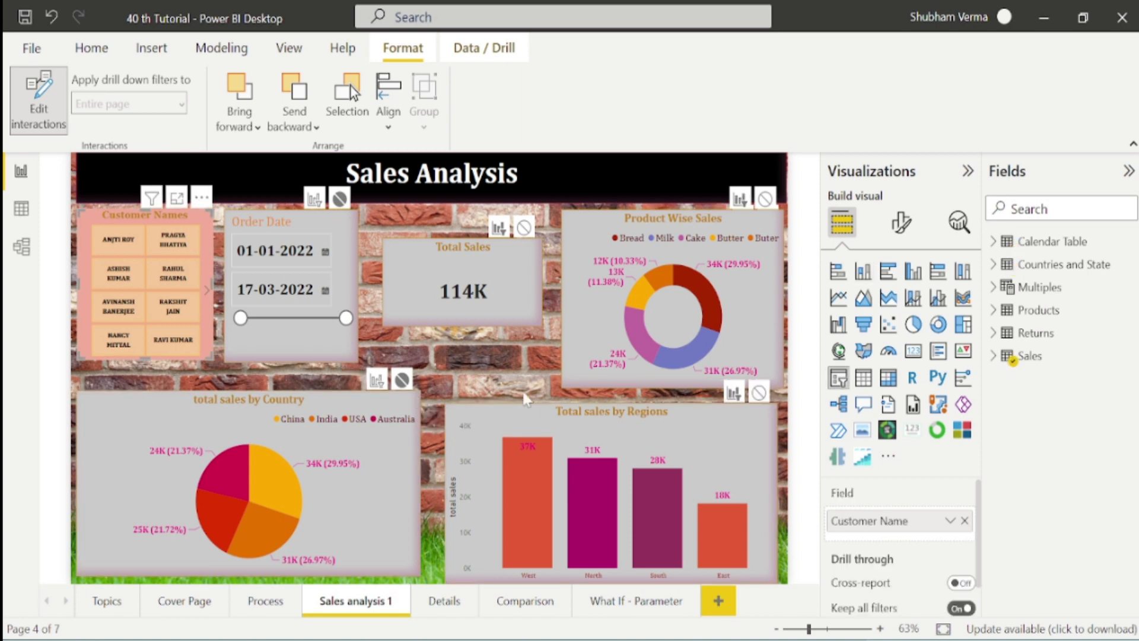
- Test the Customer Names slicer on two customers in turn with interaction editing on, and clear the selection
left_click(178, 253)
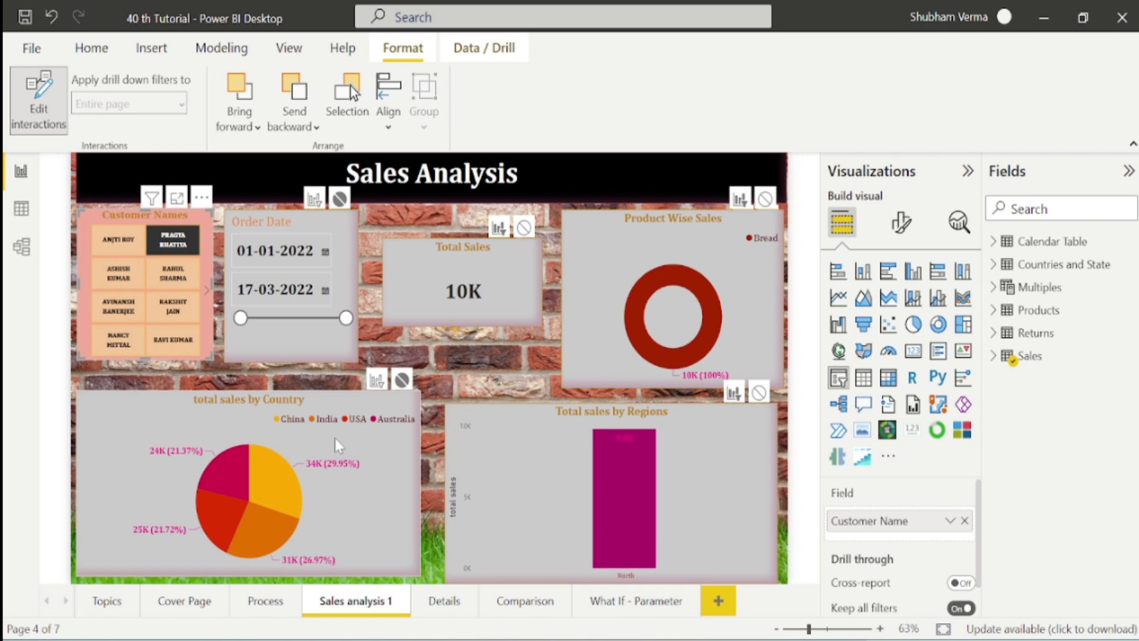
left_click(132, 278)
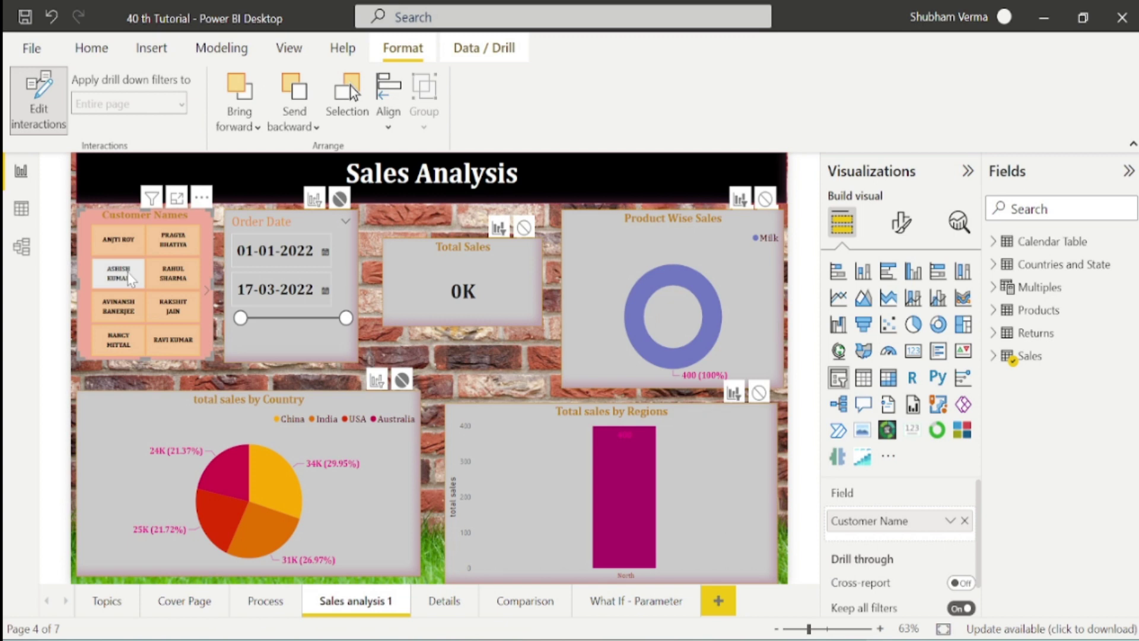
left_click(131, 277)
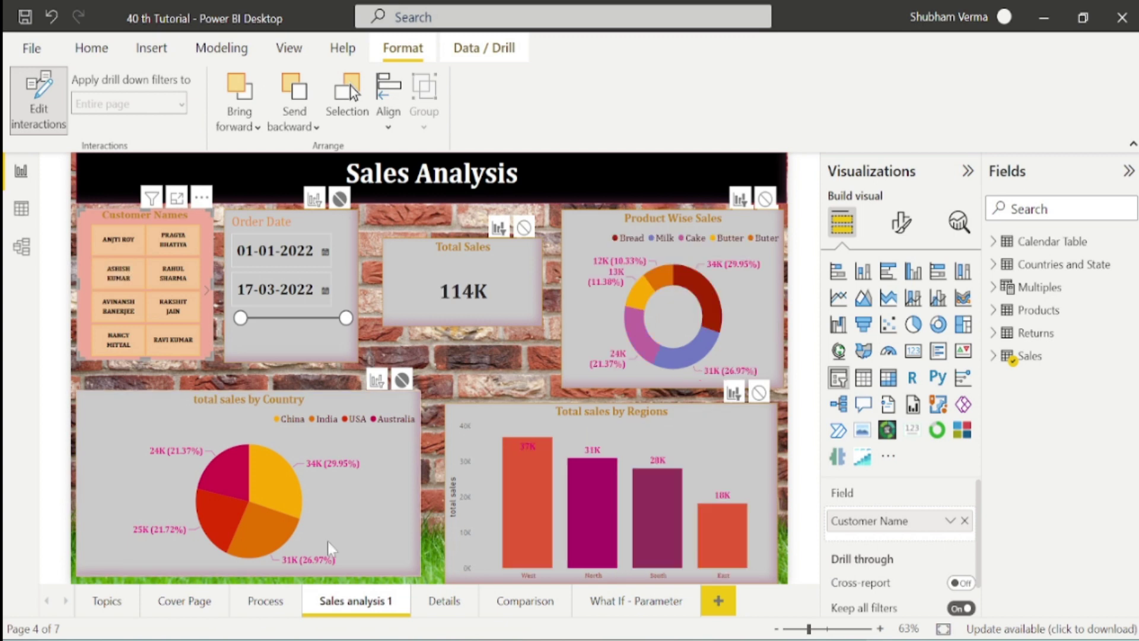
- Set the slicer's interaction with the total sales by Country pie chart to Filter, test it with one customer, and clear the selection
left_click(375, 380)
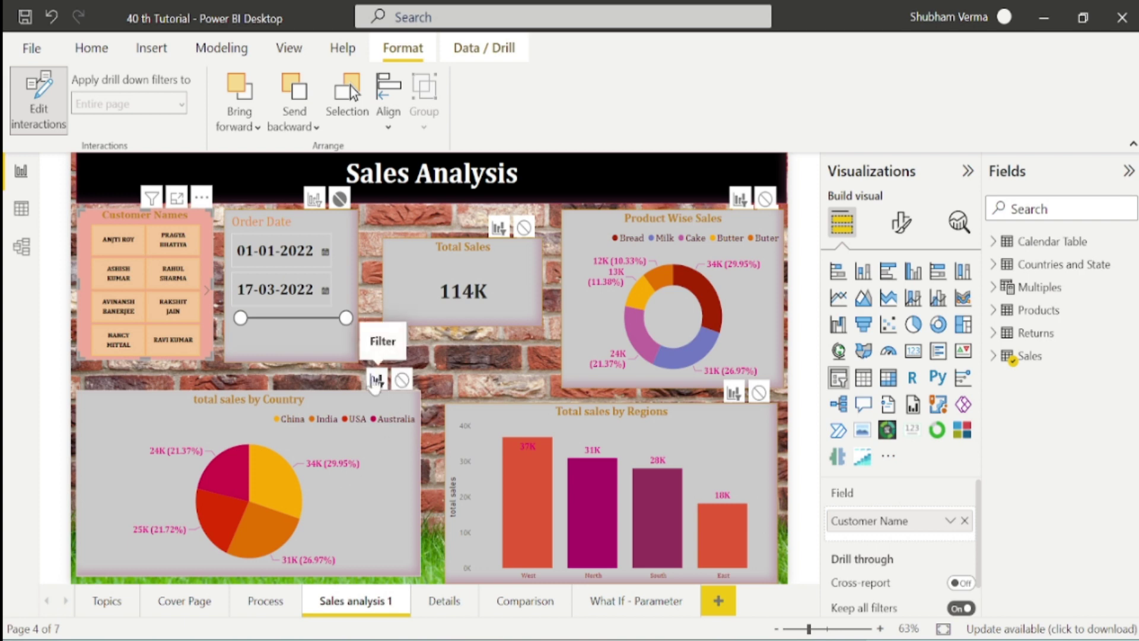
left_click(123, 279)
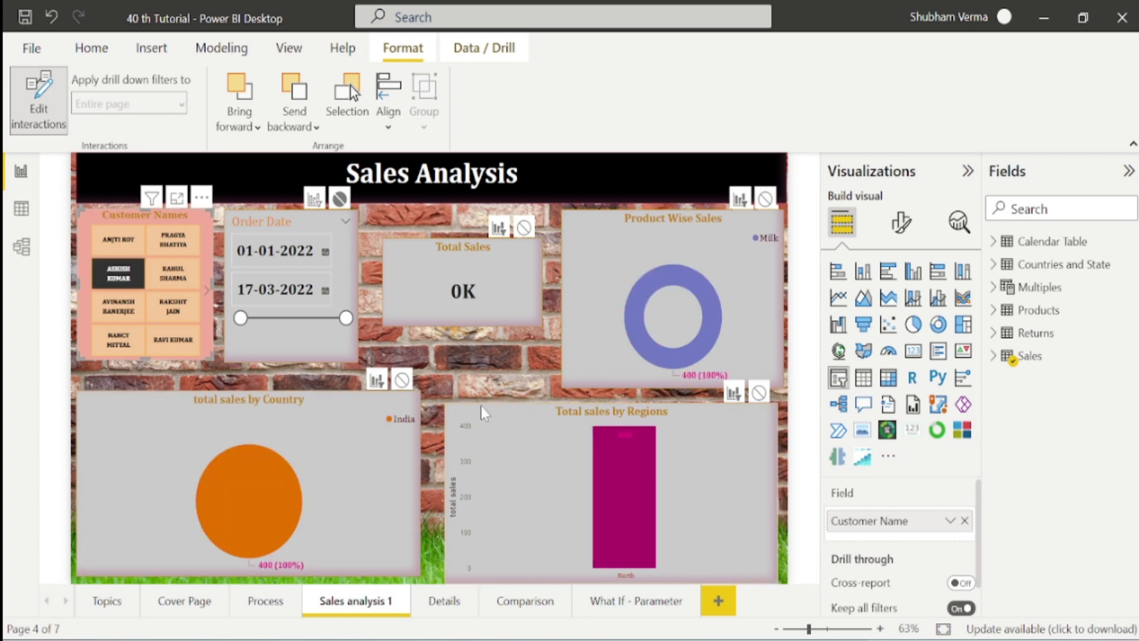
key("ctrl+z")
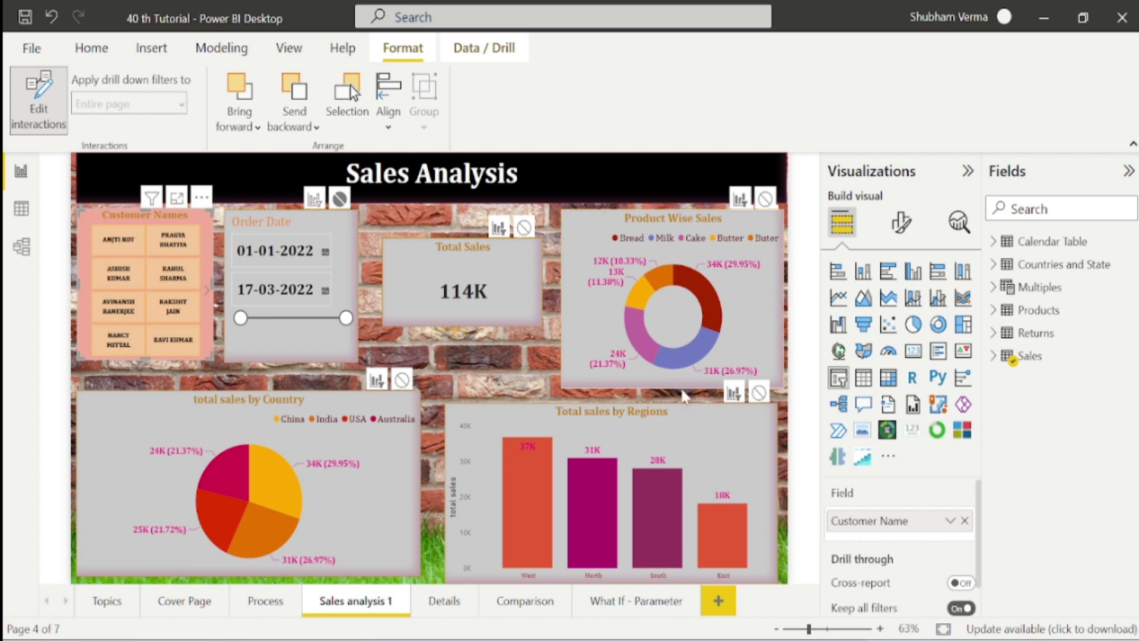
- Add a small card visual showing RETURN from the Returns table, overlapping the Total Sales card and the Product Wise Sales chart
left_click(521, 354)
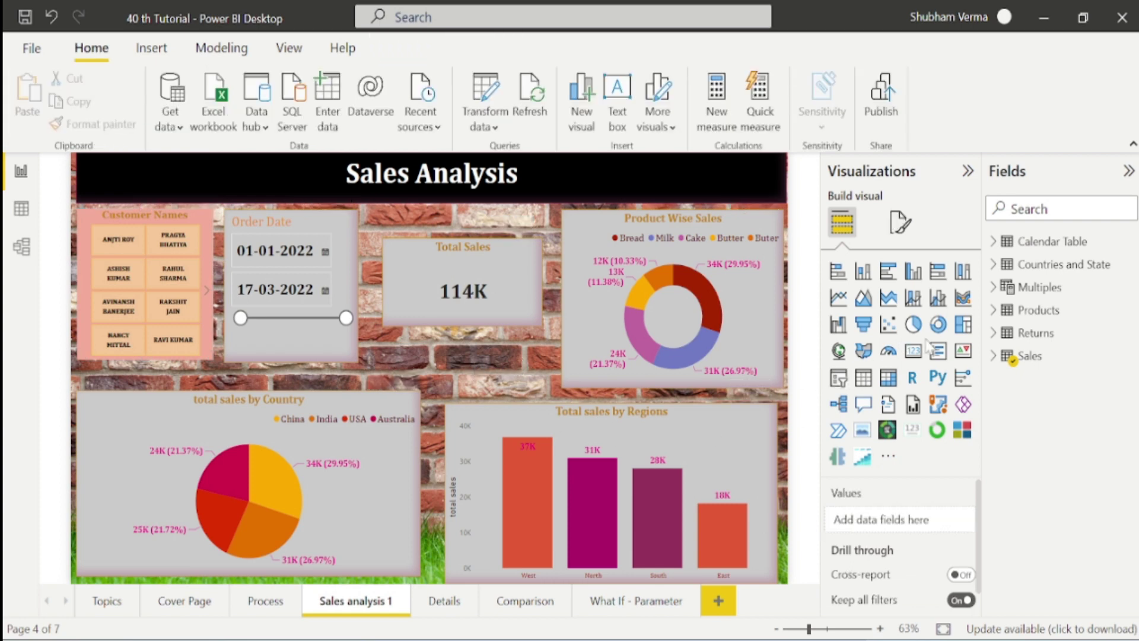
left_click(915, 354)
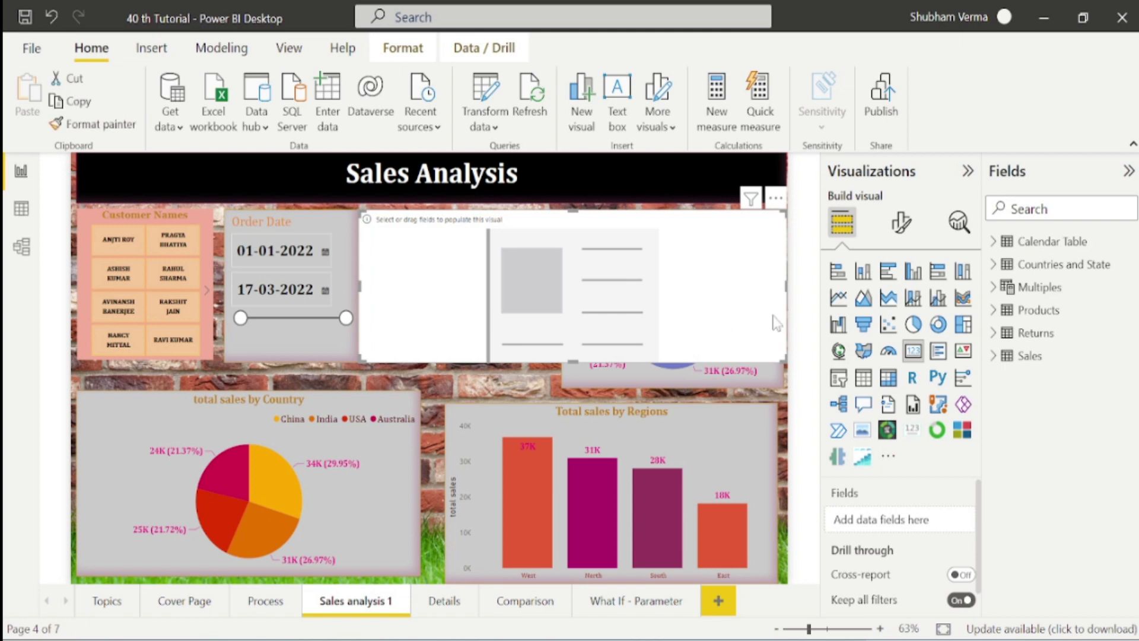
left_click_drag(786, 363, 509, 310)
left_click_drag(487, 265, 624, 300)
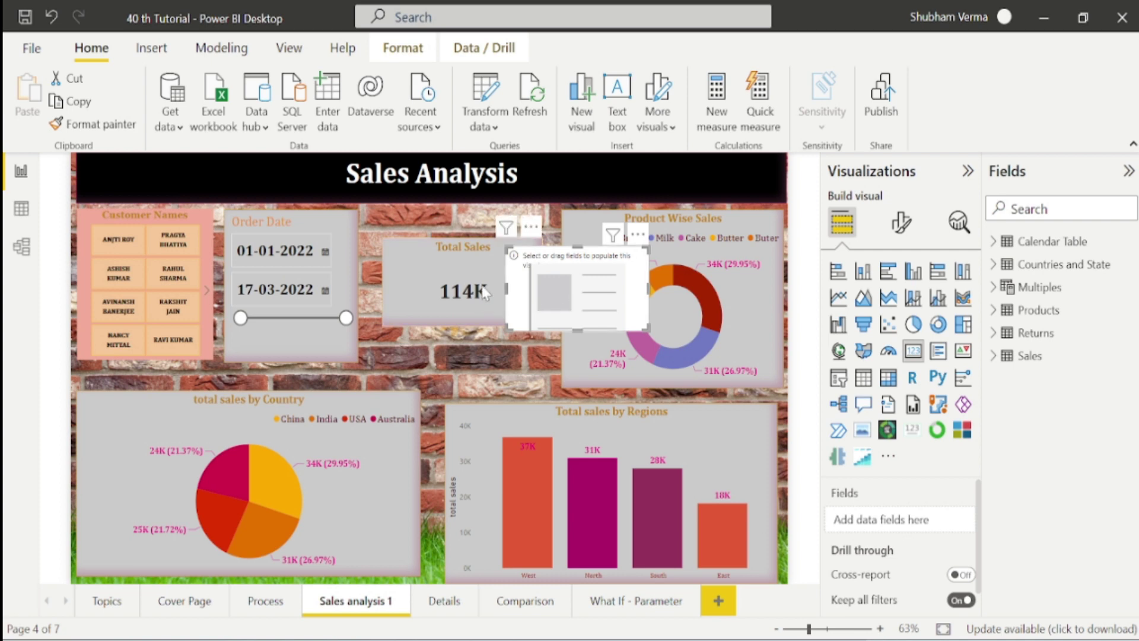
left_click(994, 332)
left_click_drag(1068, 378, 596, 290)
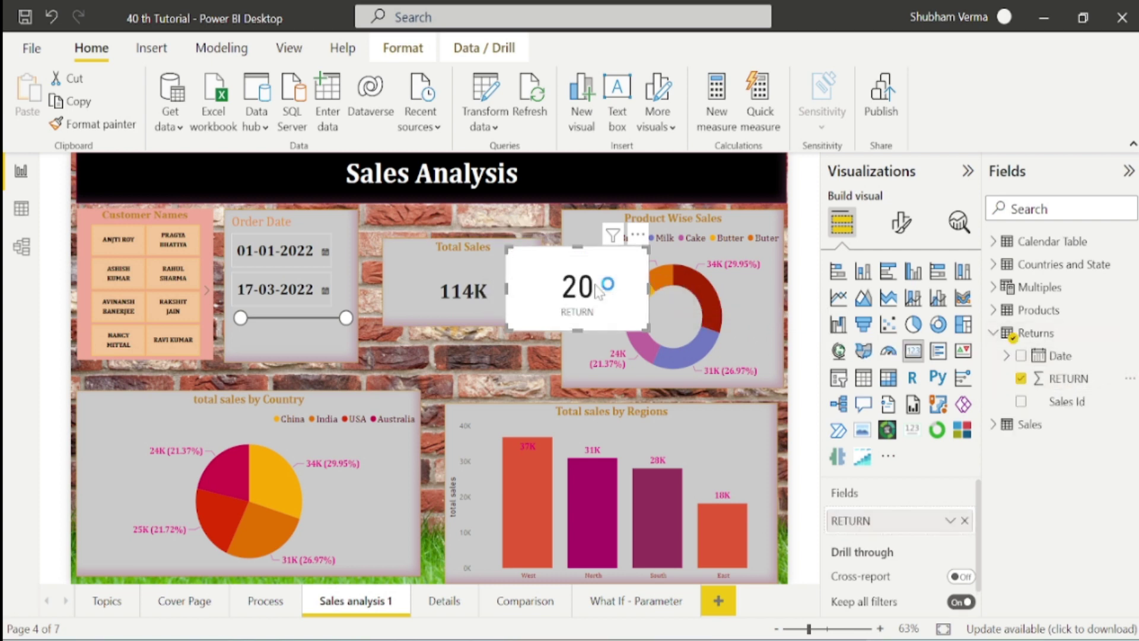
- Bring the Total Sales card forward over the RETURN card, and send it backward behind it again
left_click(497, 259)
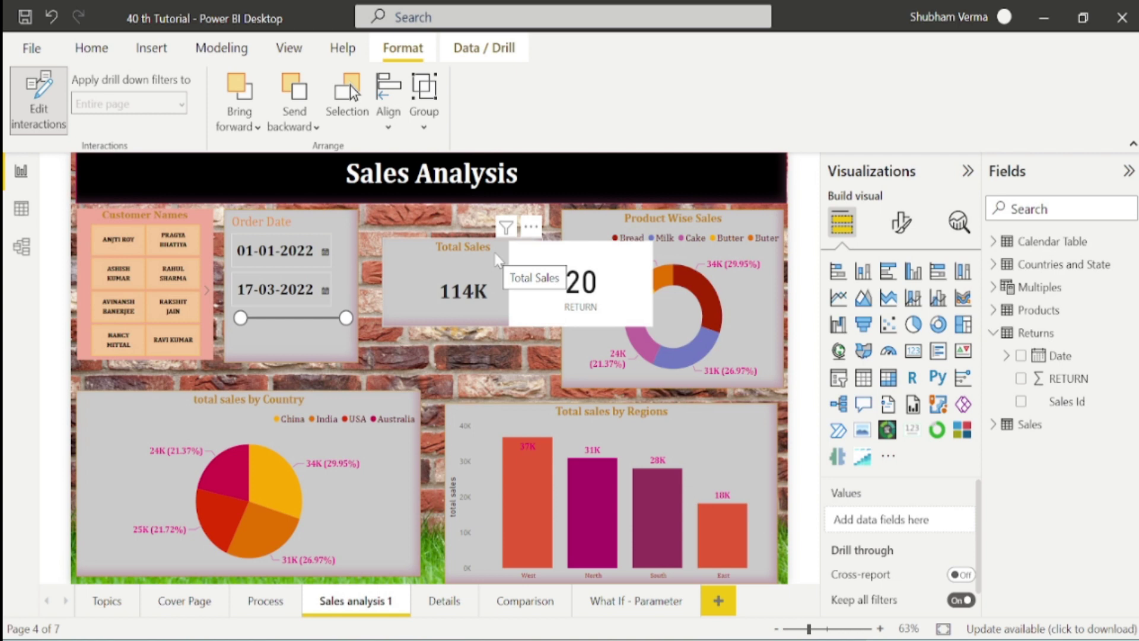
left_click(246, 119)
left_click(283, 158)
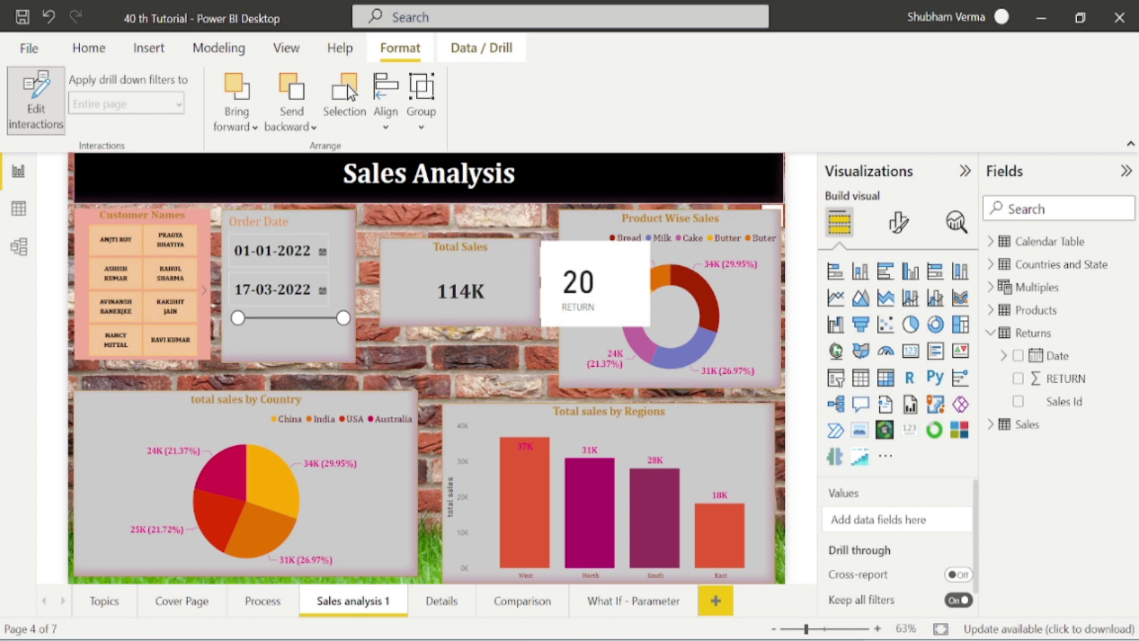
left_click(294, 138)
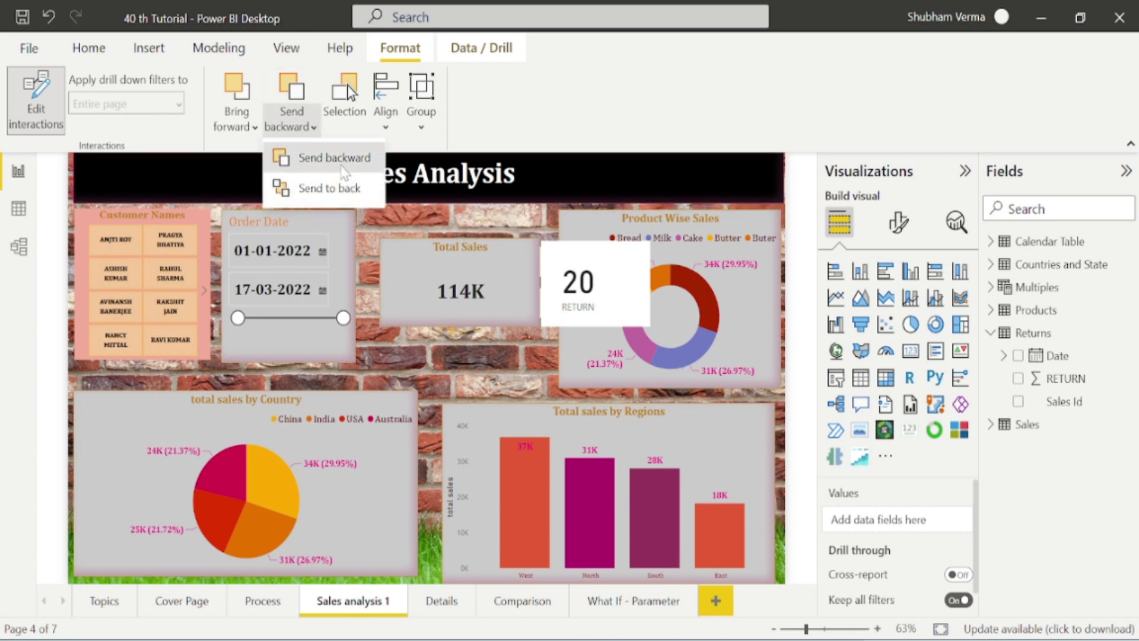
left_click(296, 155)
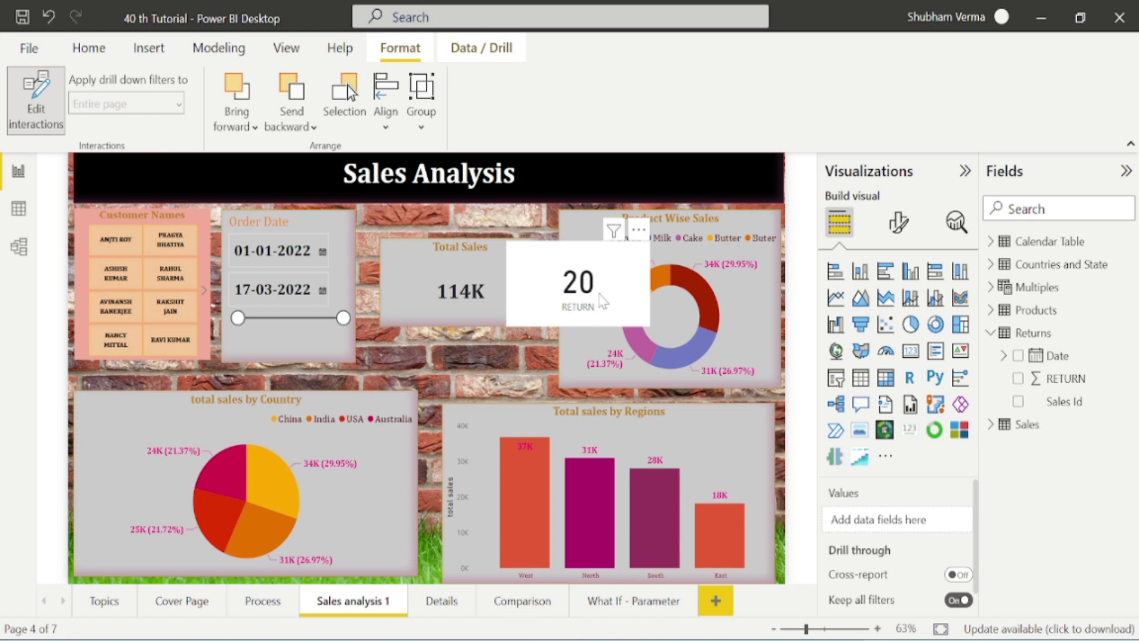
- Remove the RETURN card from the Sales analysis 1 page
left_click(639, 233)
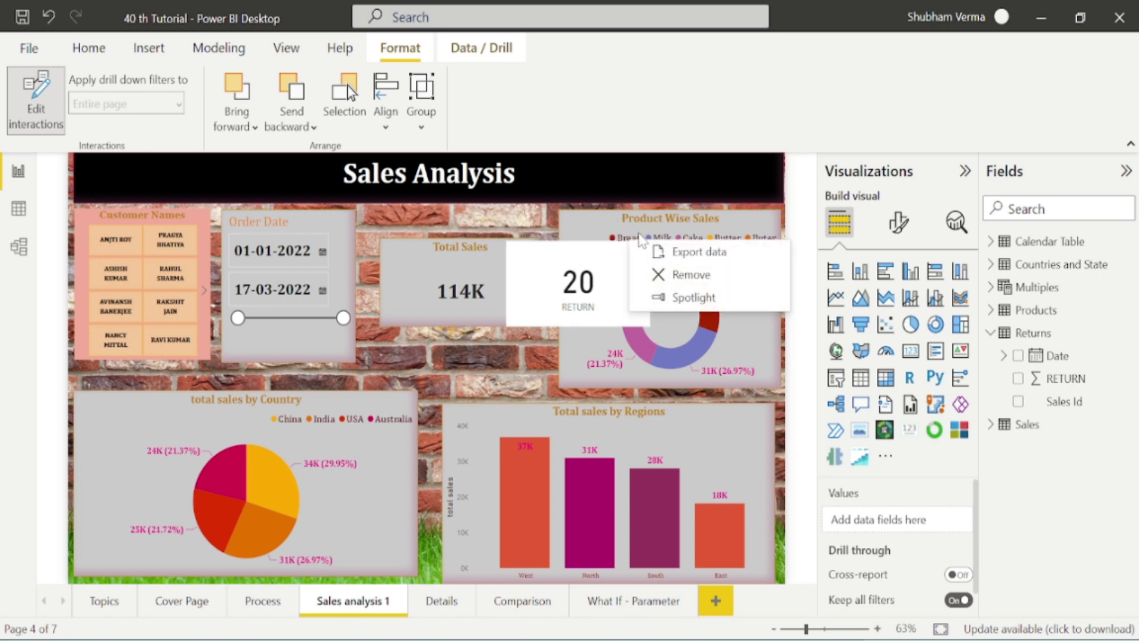
left_click(664, 275)
left_click(486, 353)
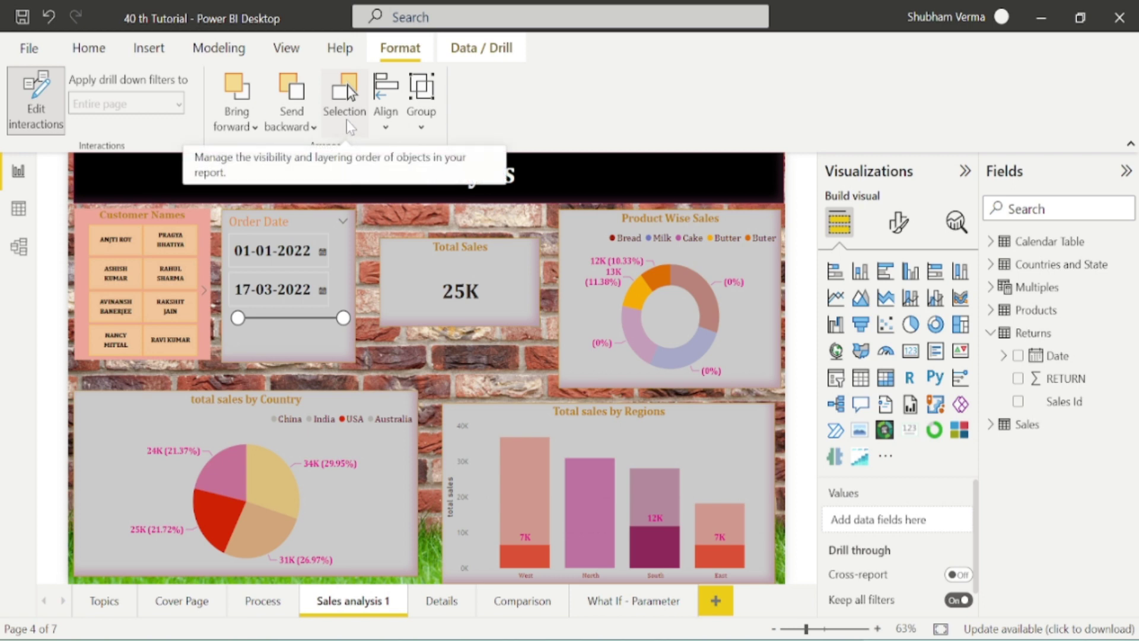
- Select the Total Sales card and display the list of the page's objects and their layer order
key("Tab")
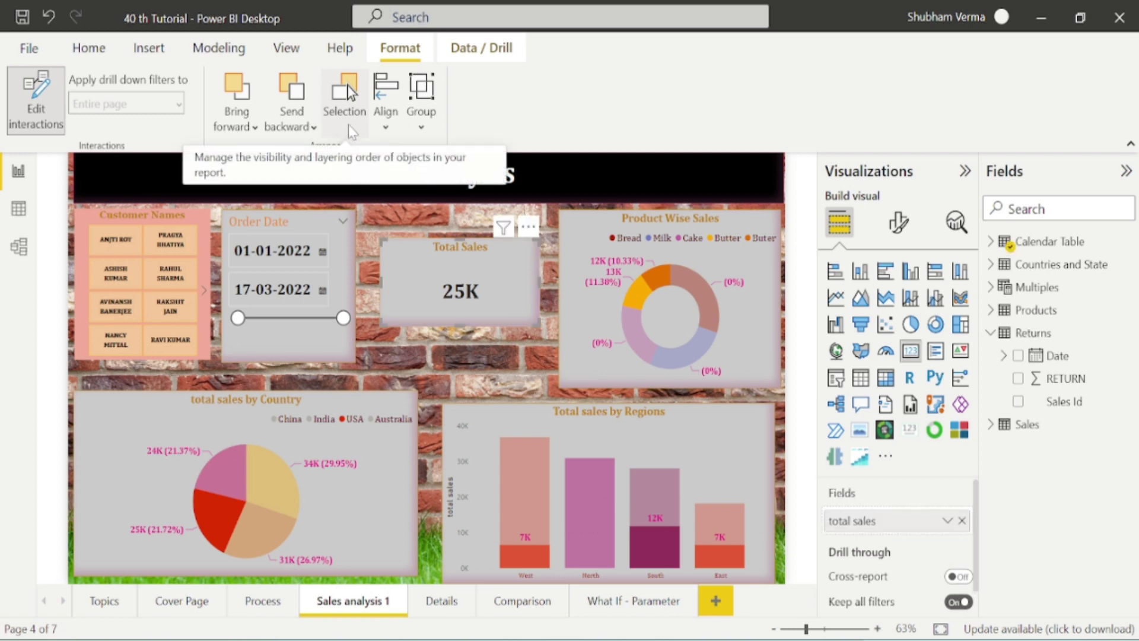
left_click(347, 125)
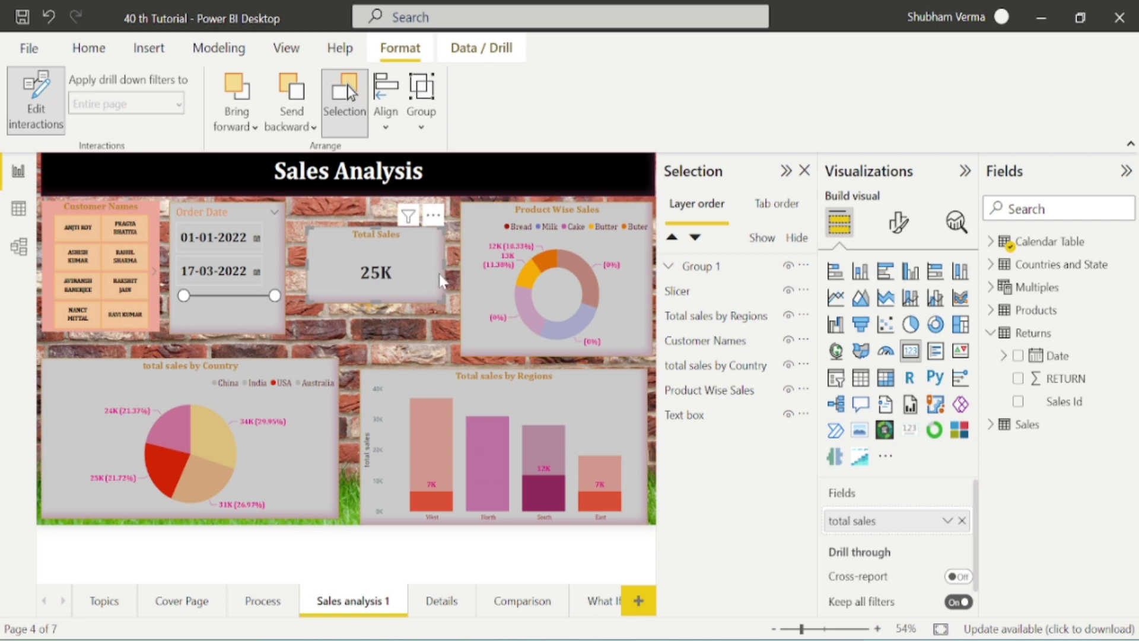
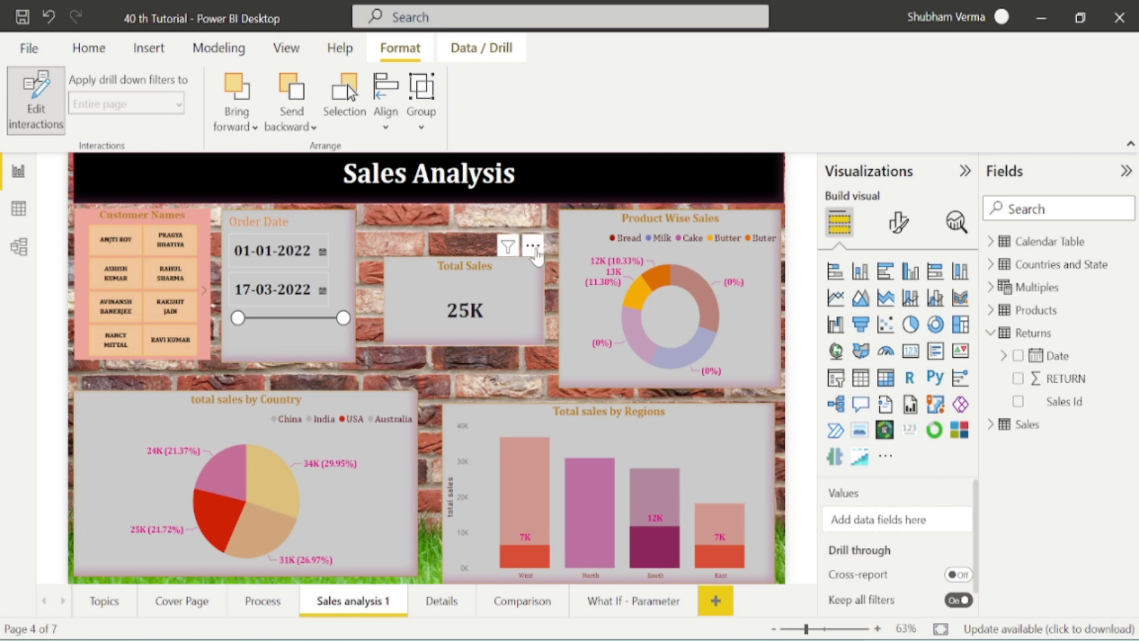
- Shift the Total Sales card slightly to the left and look over the available alignment options
left_click_drag(538, 247, 525, 248)
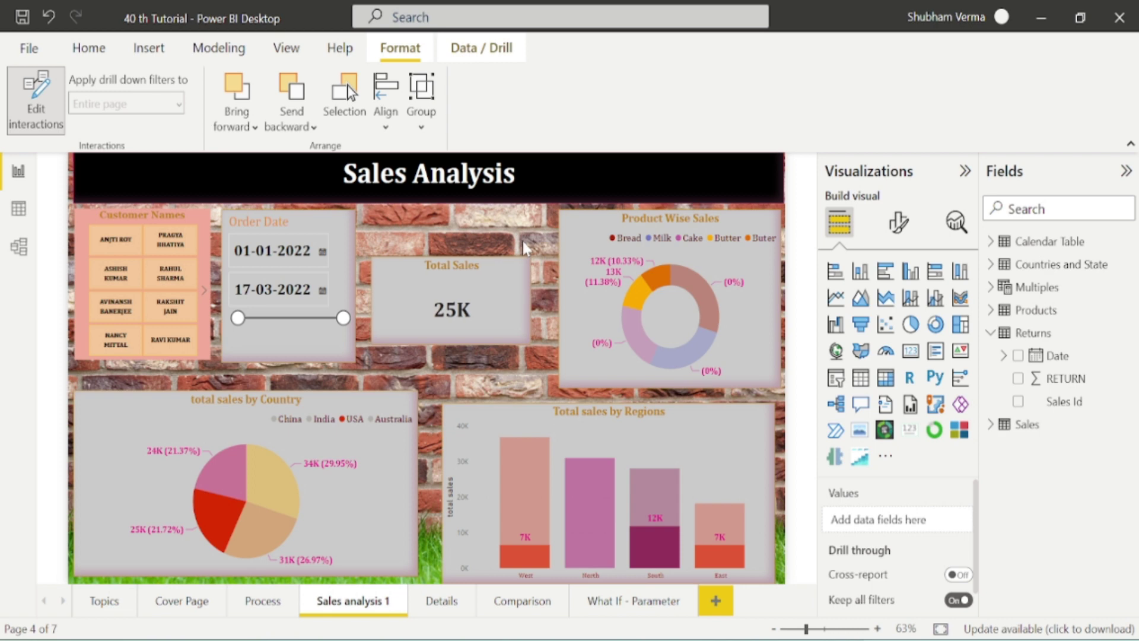
left_click(386, 119)
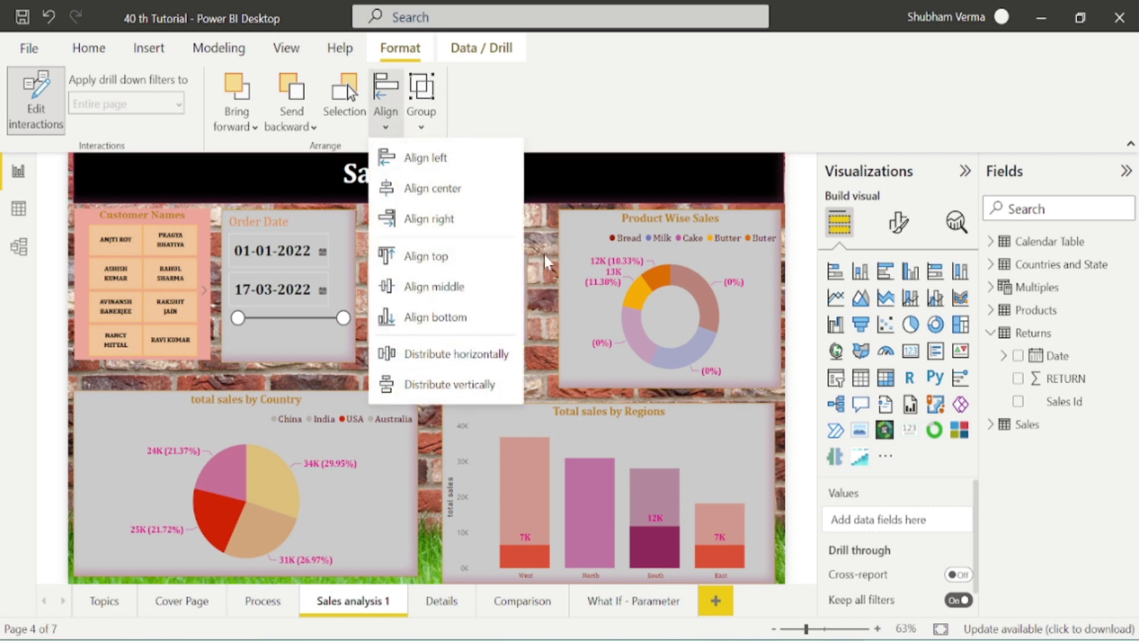
left_click(546, 274)
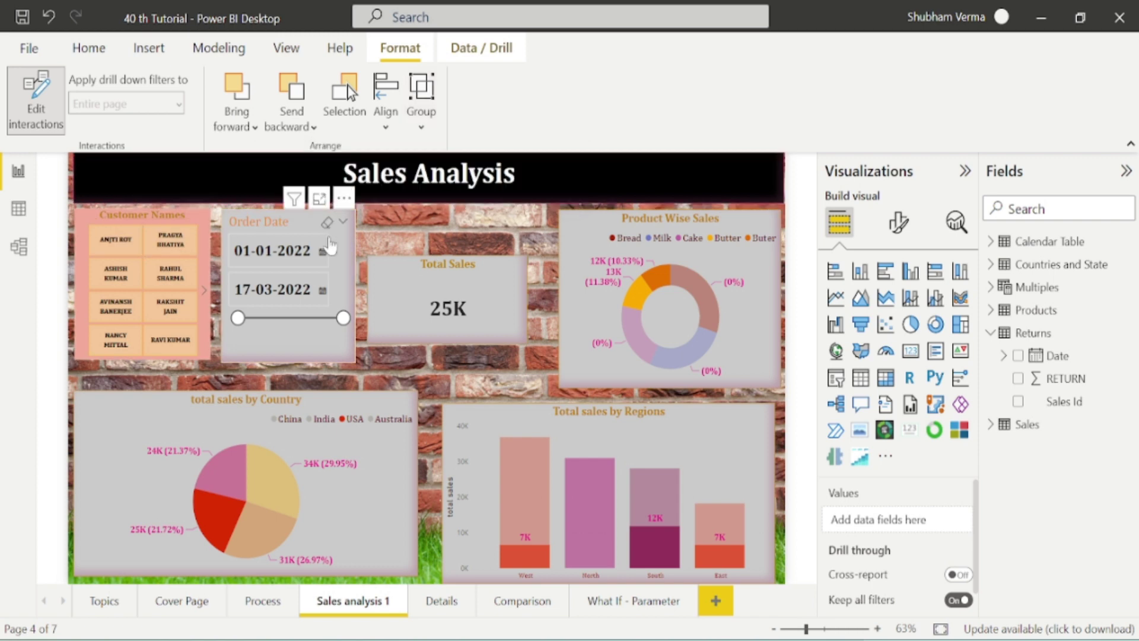
- Group the Total Sales card with the Product Wise Sales chart and move the group slightly to check it moves as one
left_click(509, 266)
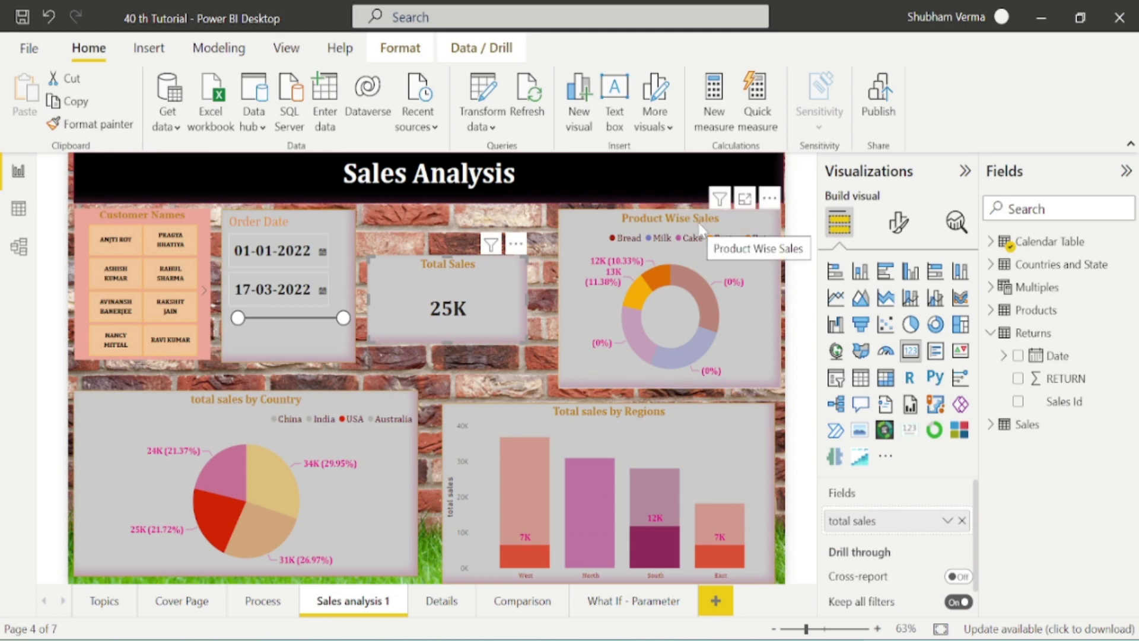
left_click(529, 386)
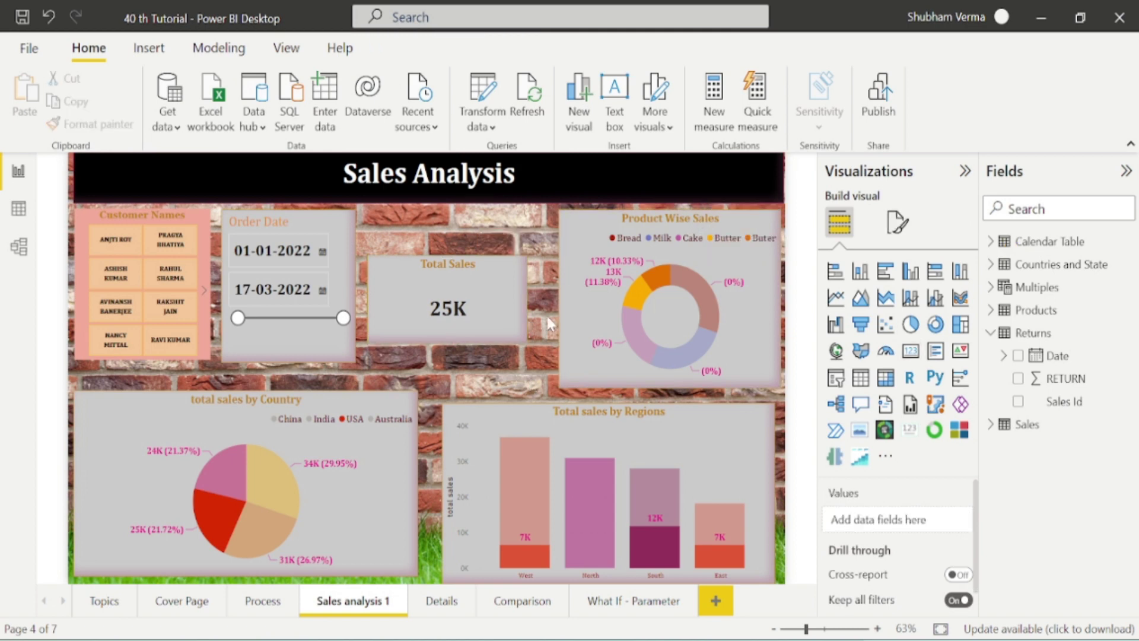
left_click(497, 268)
left_click(628, 231)
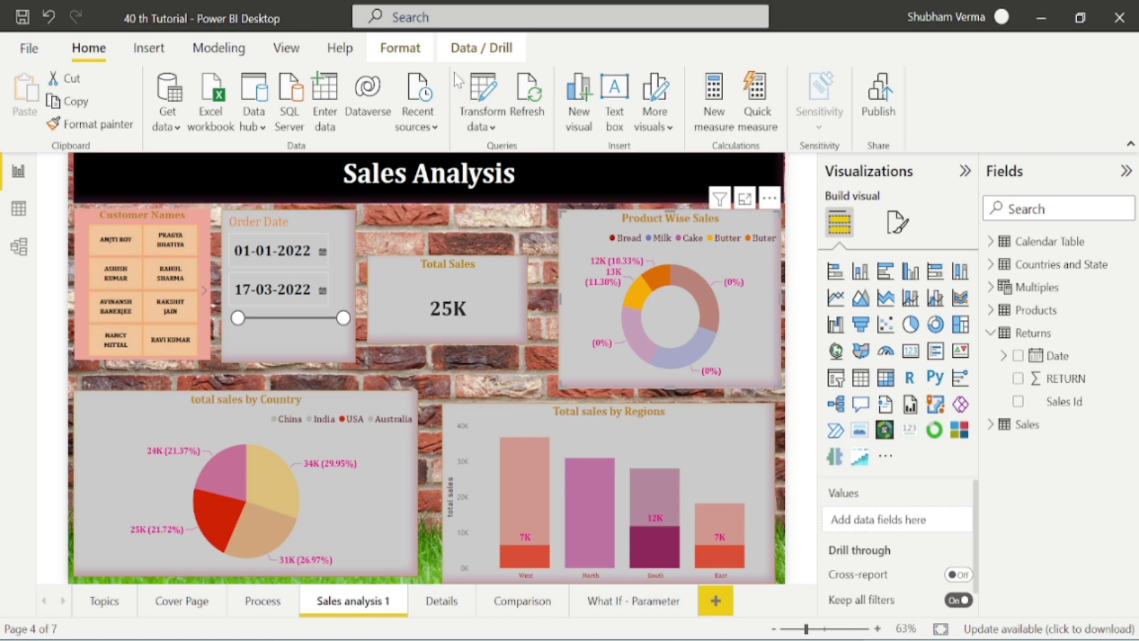
left_click(400, 48)
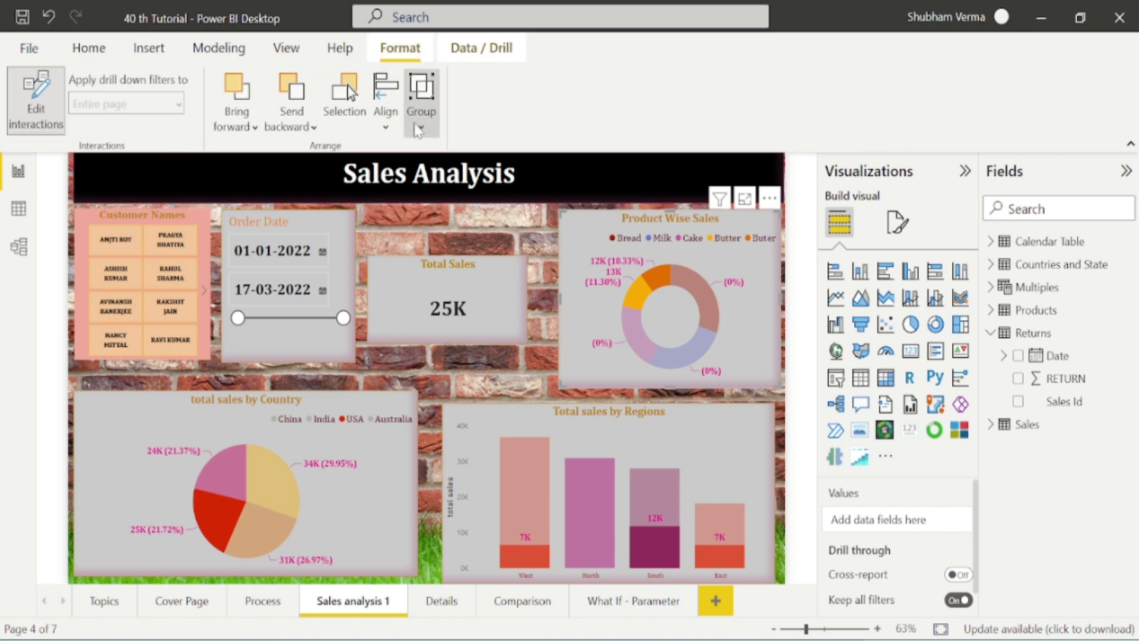
left_click(421, 97)
left_click(451, 158)
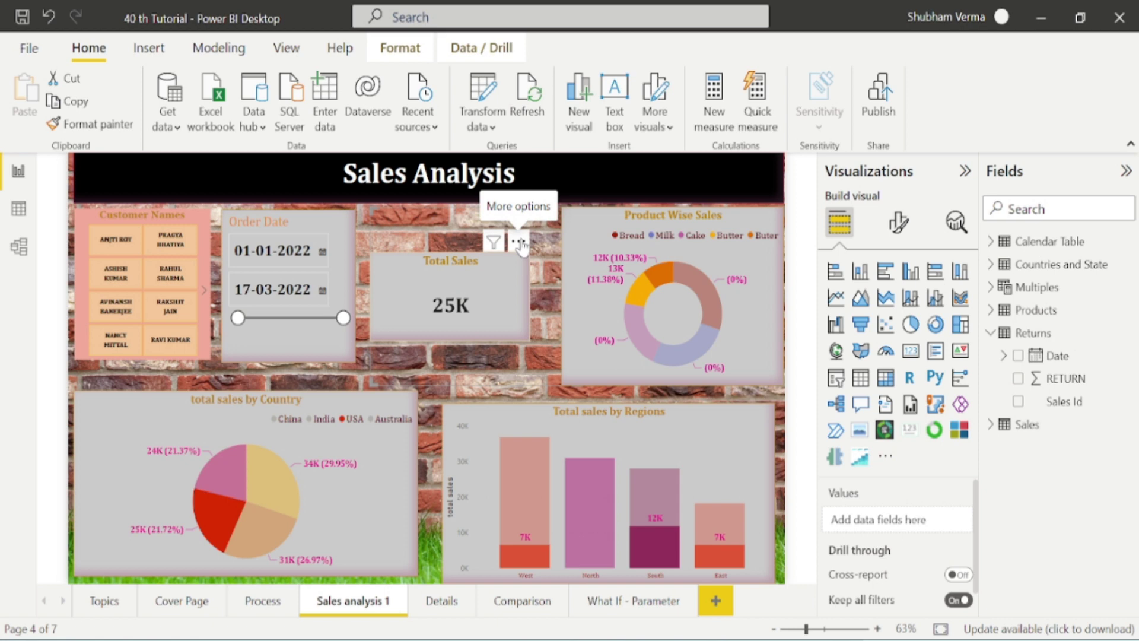
mouse_move(521, 246)
left_mouse_down()
mouse_move(464, 255)
mouse_move(519, 255)
mouse_move(477, 245)
mouse_move(517, 241)
left_mouse_up()
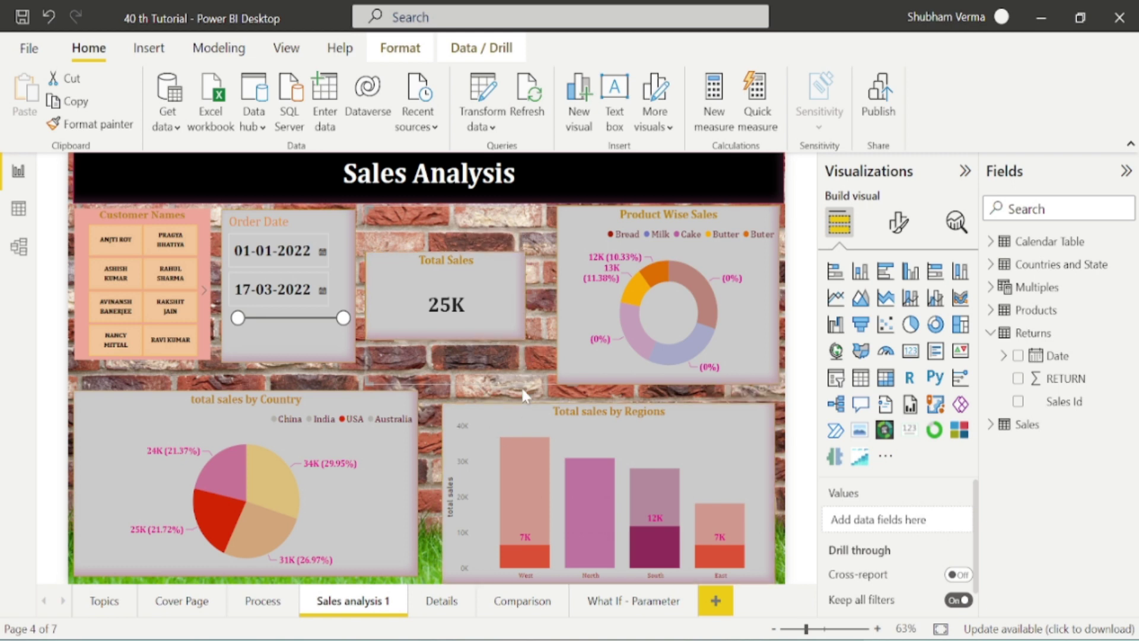
- Group the Total sales by Regions chart with the existing card and doughnut group, and move the combined group left and back
left_click(524, 414)
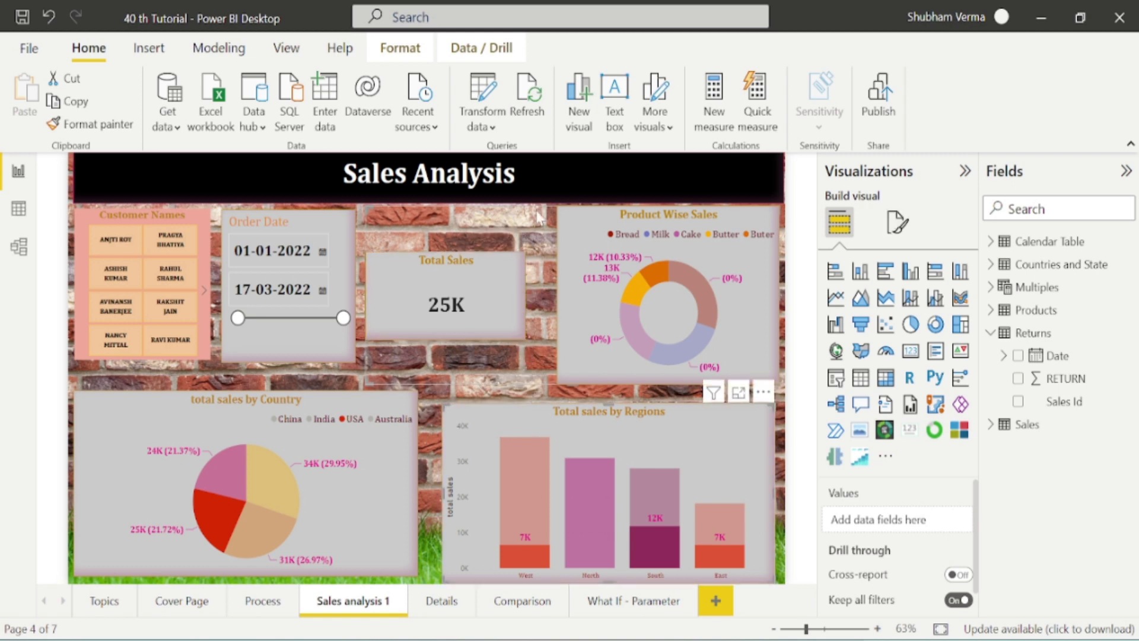
left_click(400, 48)
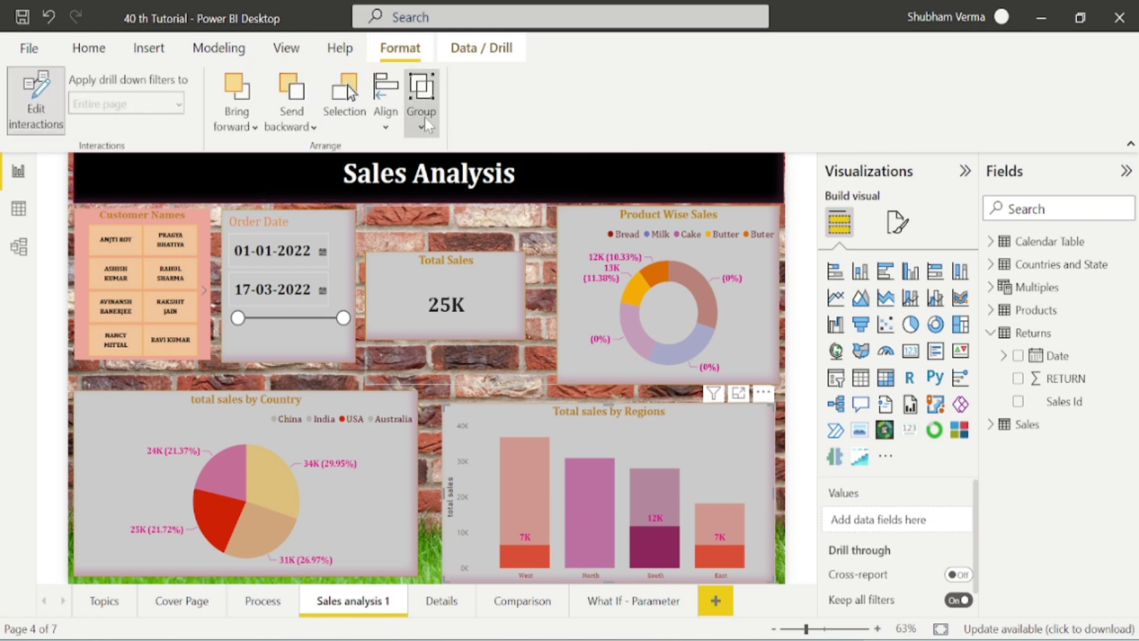
left_click(421, 119)
left_click(422, 147)
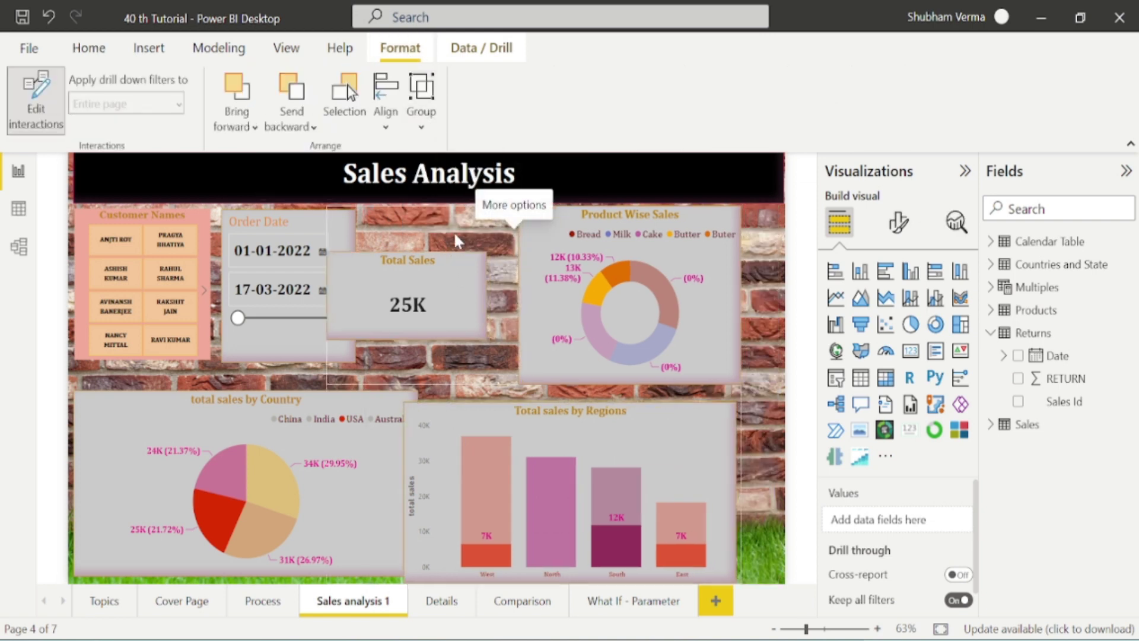
left_click_drag(487, 270, 534, 246)
left_click(442, 482)
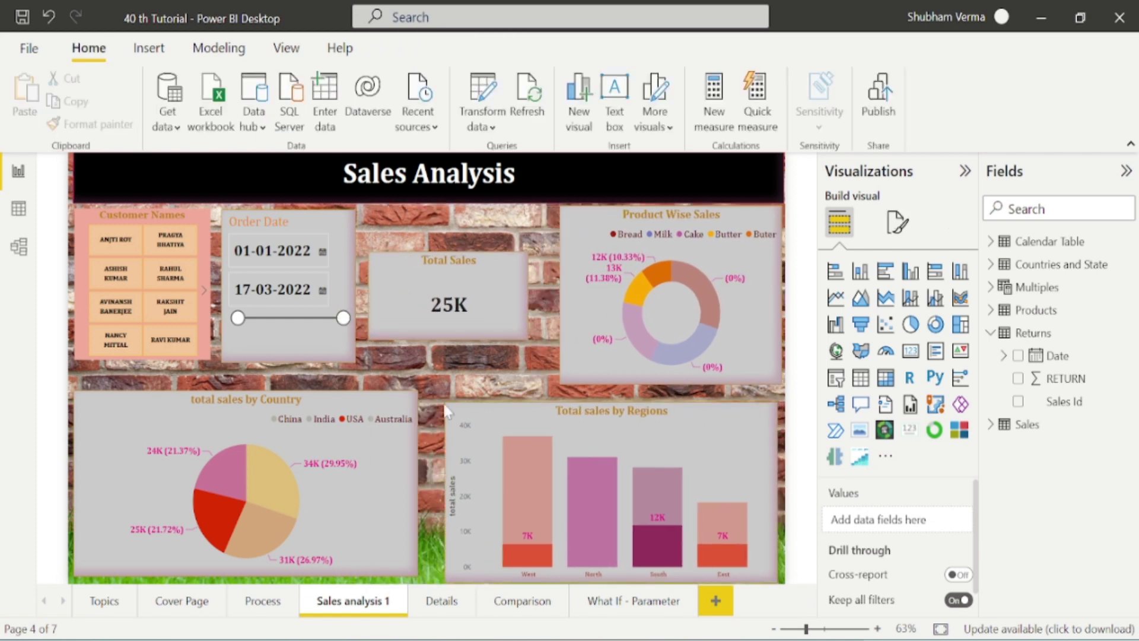
- Ungroup the combined group so the Total sales by Regions chart is separate from the Total Sales and Product Wise Sales visuals
left_click(489, 337)
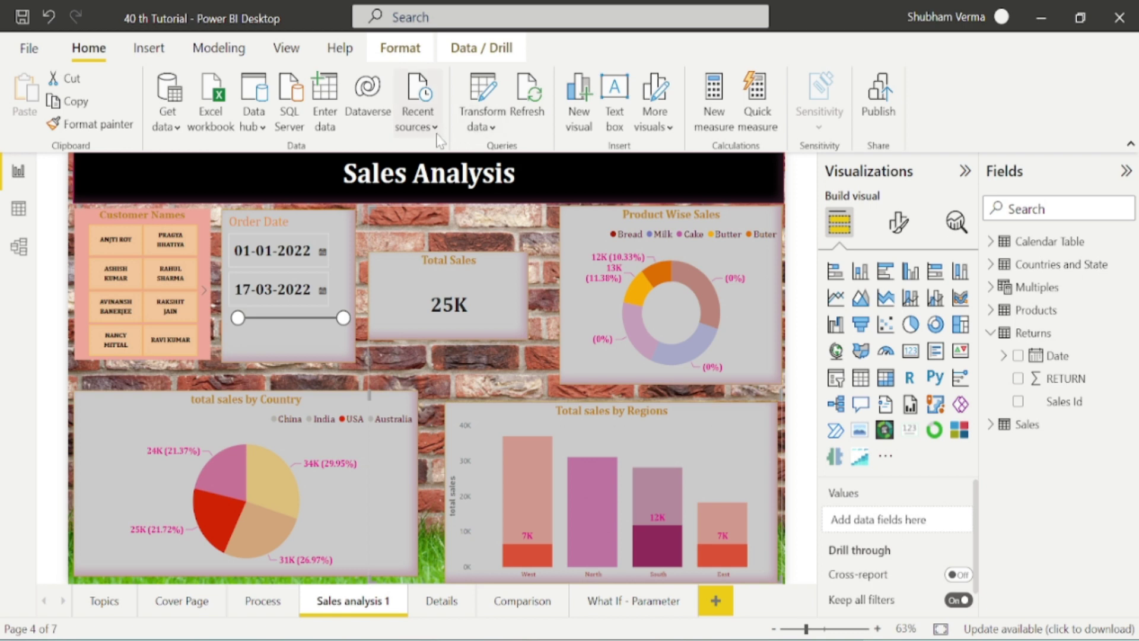
left_click(423, 52)
left_click(422, 98)
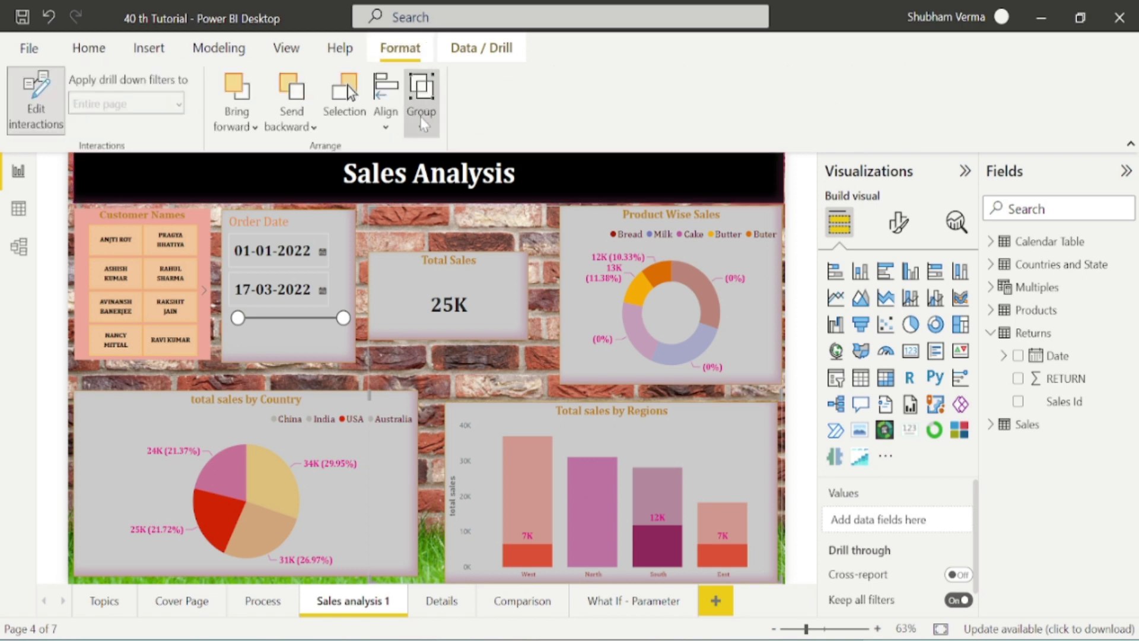
left_click(455, 191)
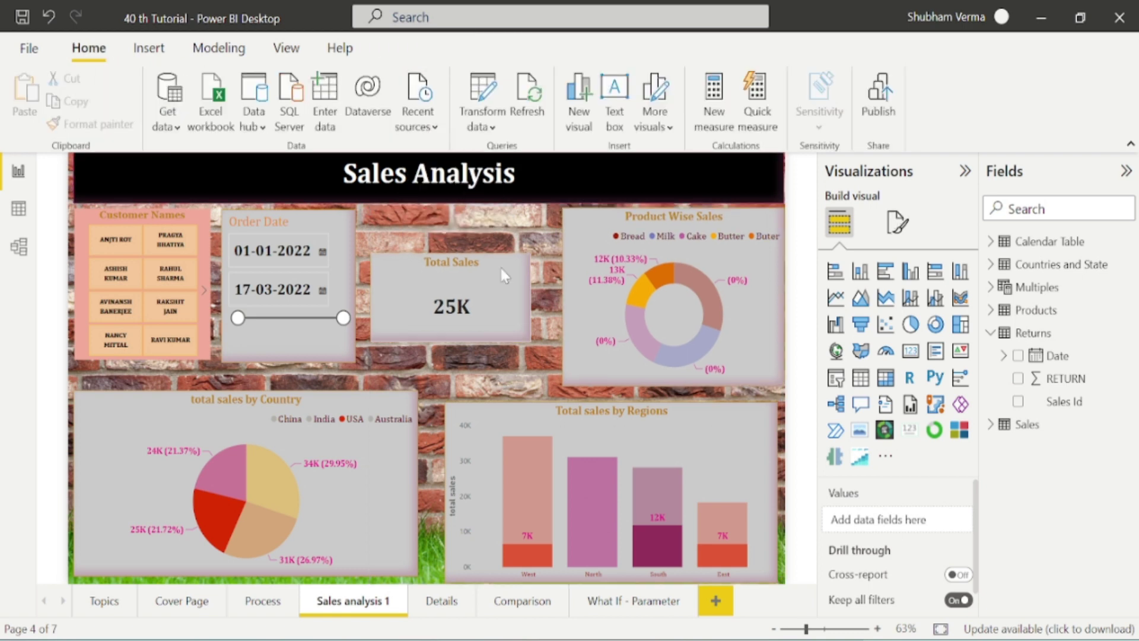
- Move the Total Sales card slightly right and up, and bring up its data and drill commands
left_click_drag(493, 249, 533, 232)
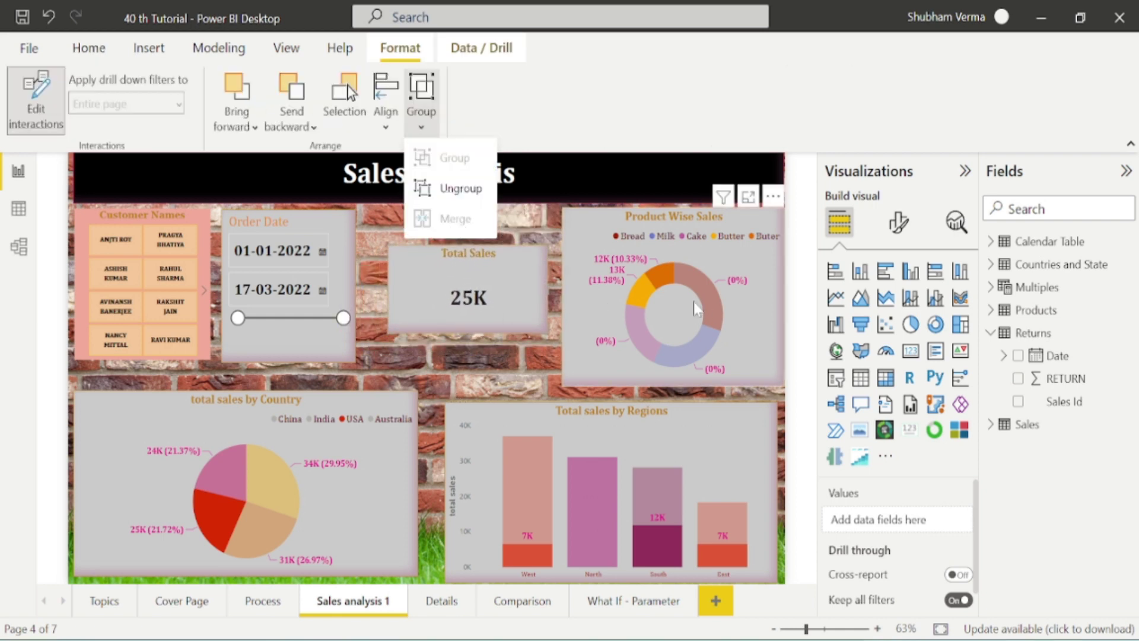
left_click(488, 374)
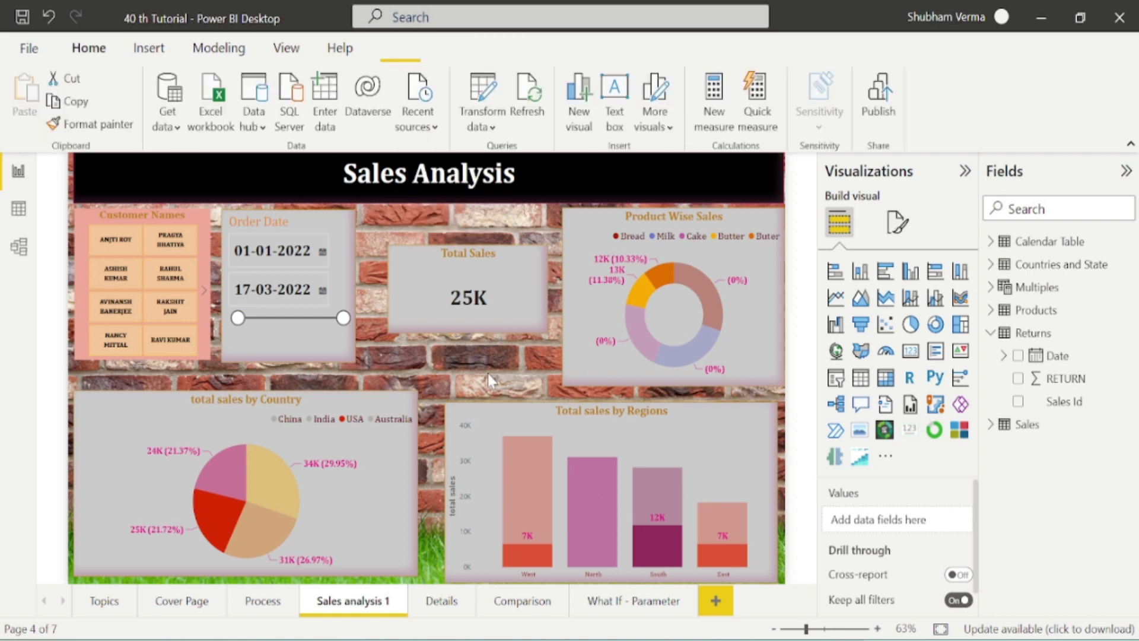
left_click(524, 323)
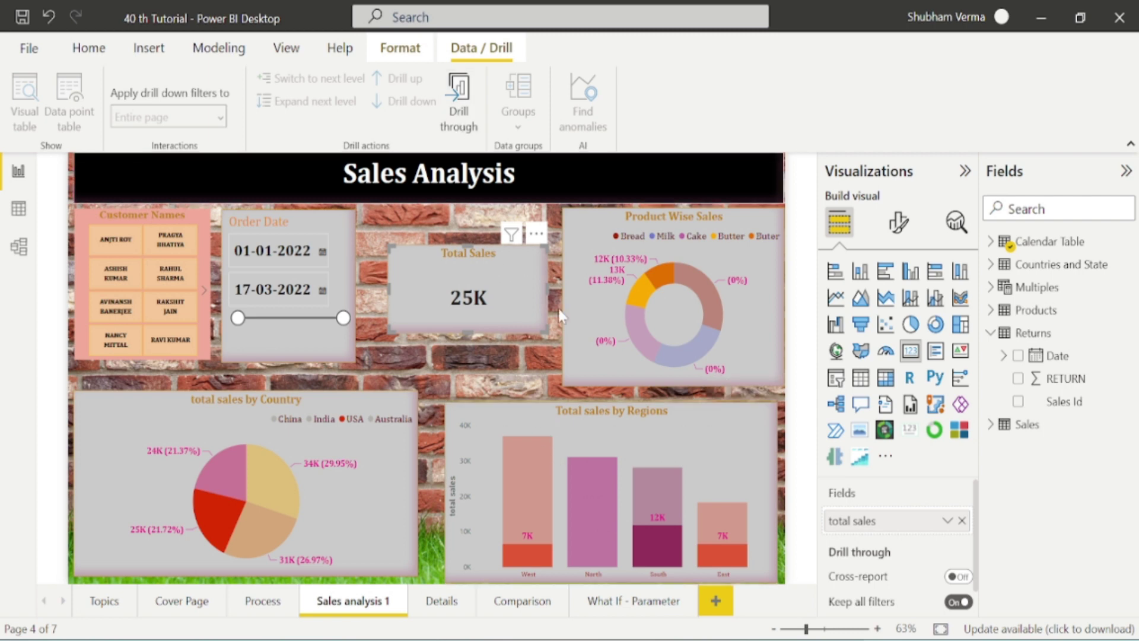
- Add a new report page, insert an empty table visual, enlarge it and place it nearer the page centre
left_click(717, 601)
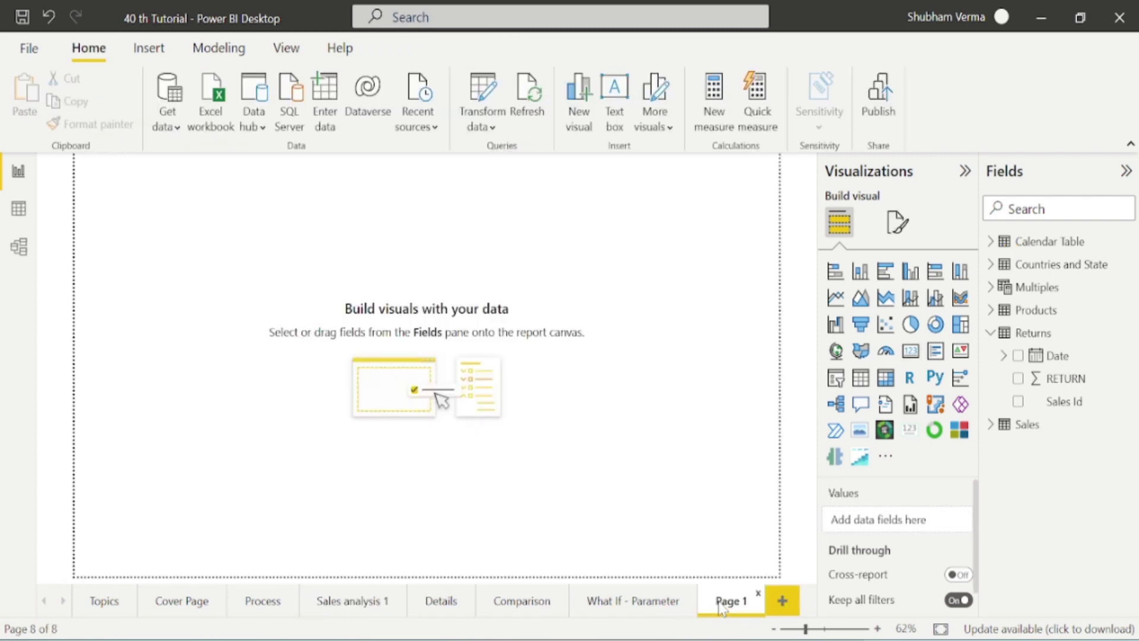
left_click(861, 378)
left_click_drag(227, 310, 318, 381)
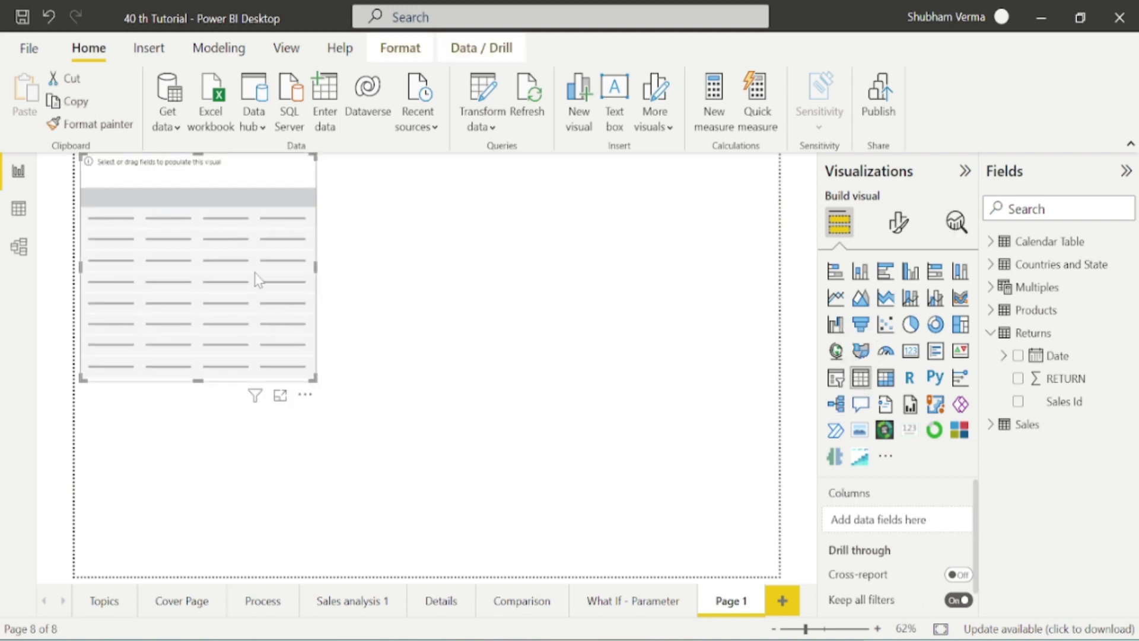
left_click_drag(257, 277, 379, 318)
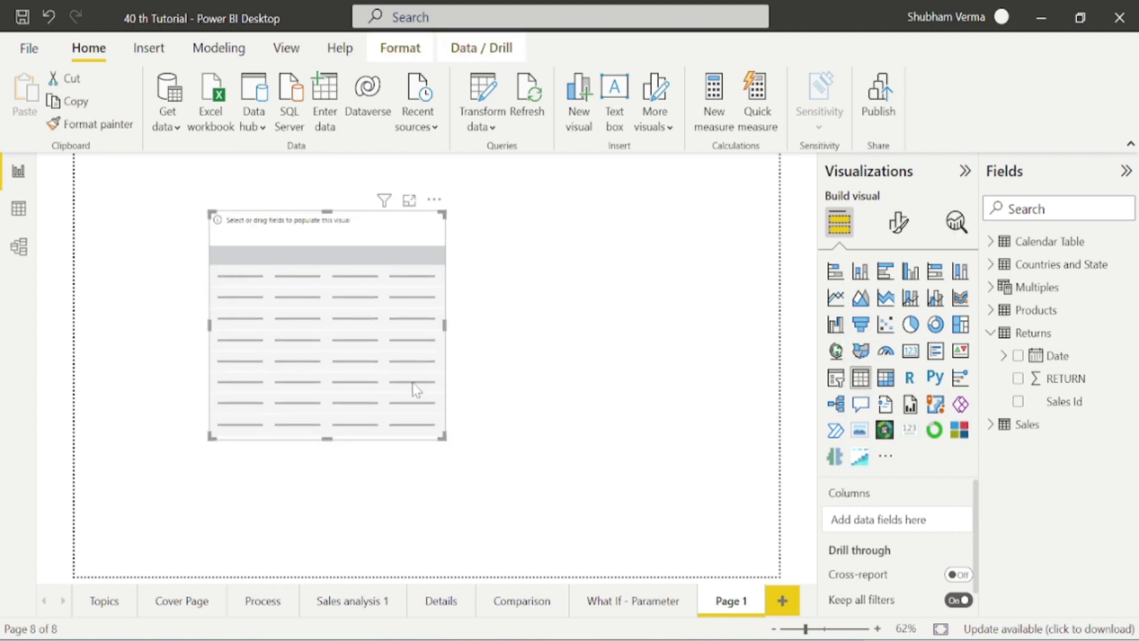
- Fill the table with Customer Name, Country from Countries and State, and the total sales measure
left_click(1044, 209)
type("cus")
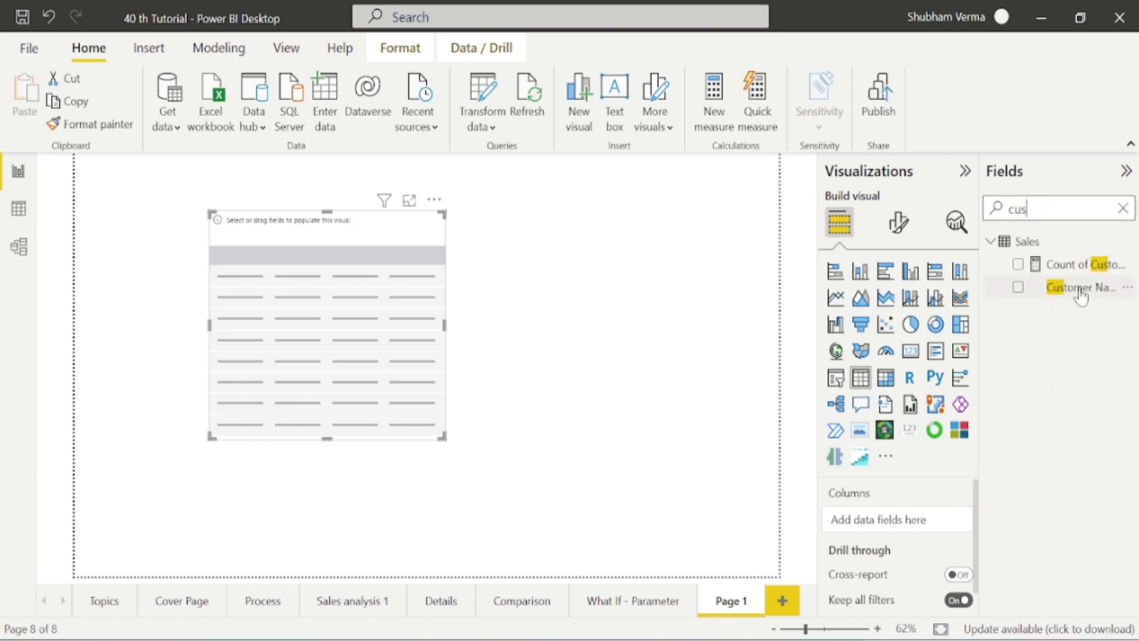
left_click_drag(1079, 291, 344, 294)
key("ctrl+a")
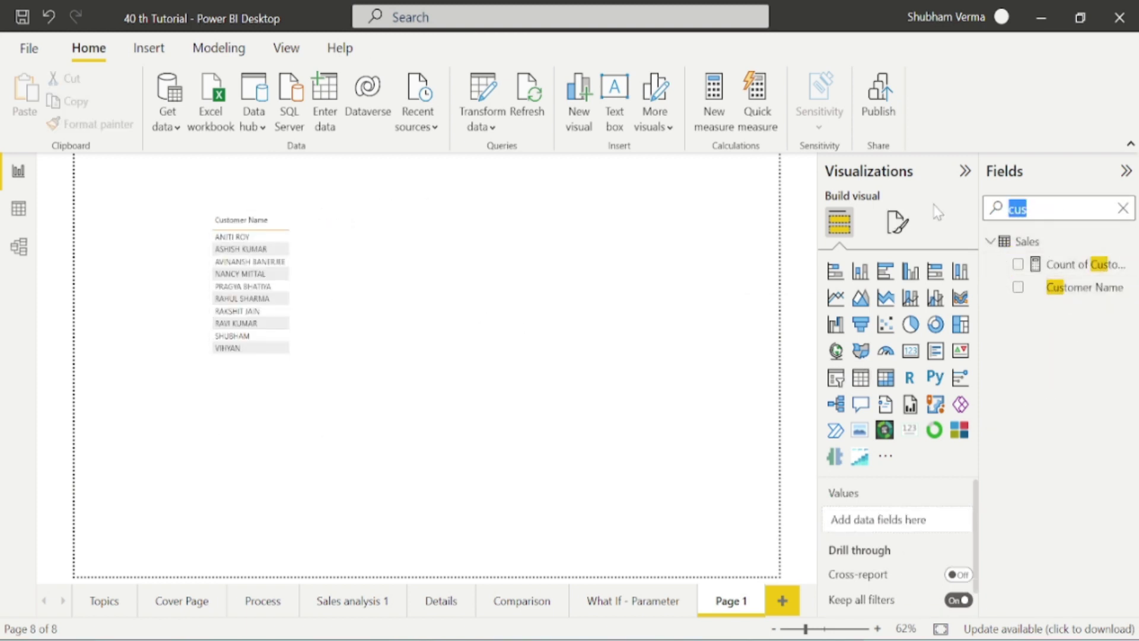
type("countr")
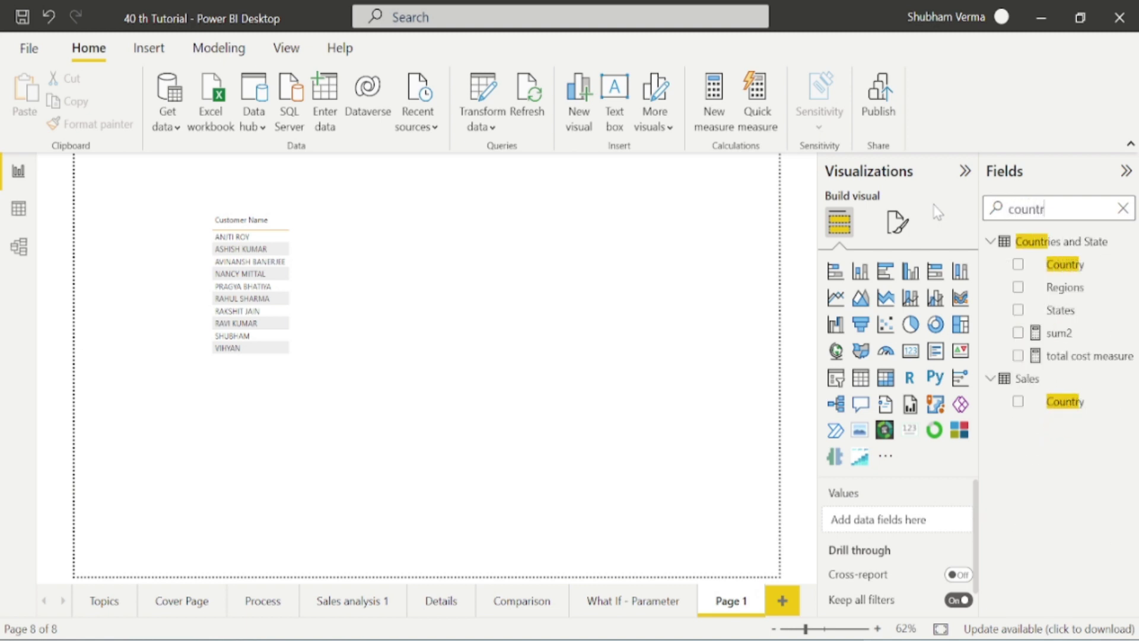
left_click_drag(1066, 264, 356, 255)
key("ctrl+a")
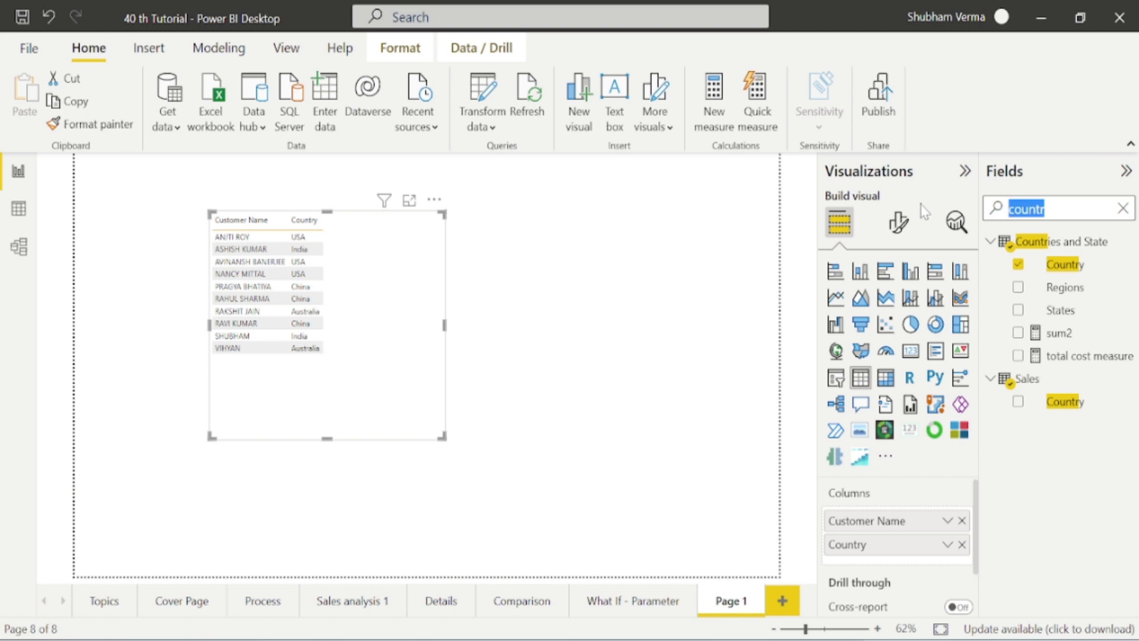
type("total")
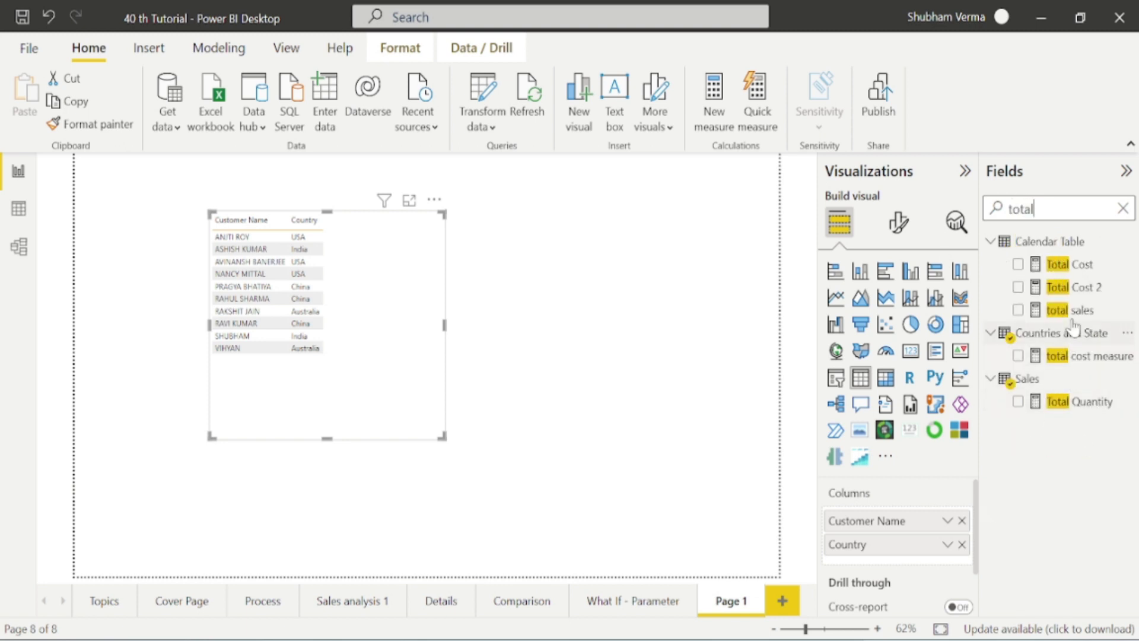
left_click_drag(1069, 309, 415, 258)
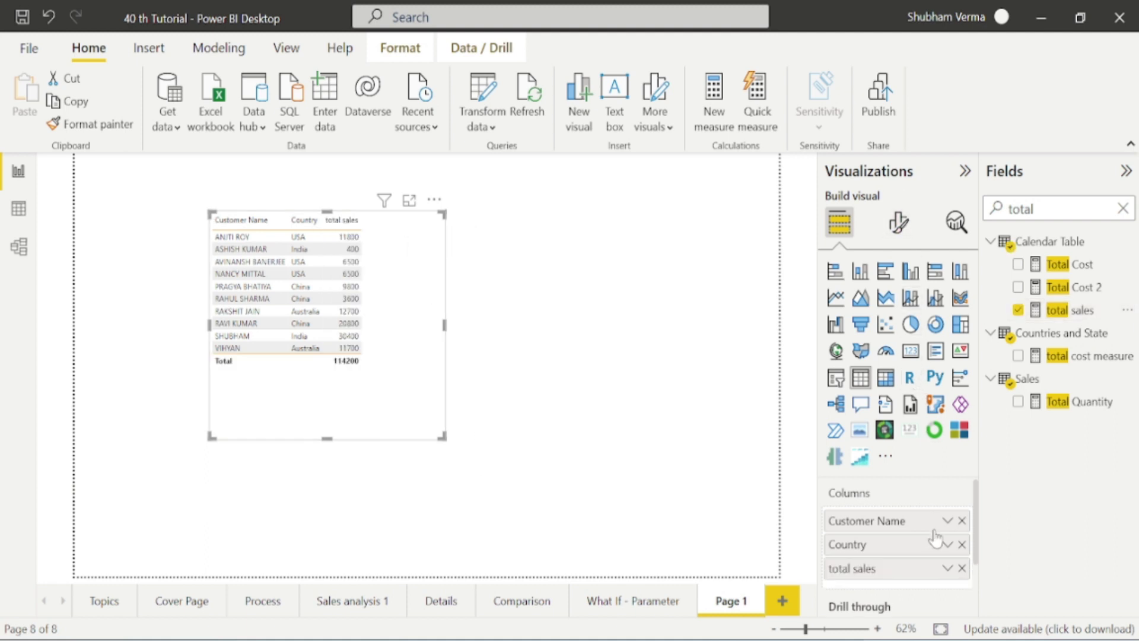
- Set Country from the Countries and State table as the drill-through field of Page 1
scroll(936, 534, "down", 1)
scroll(936, 534, "down", 1)
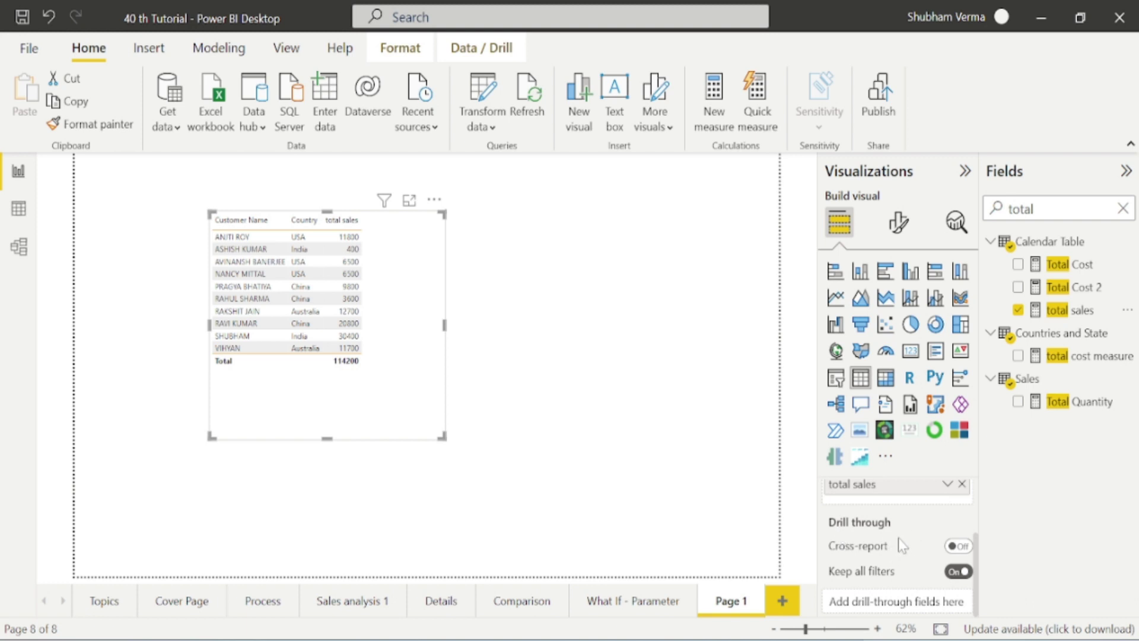
left_click(1124, 210)
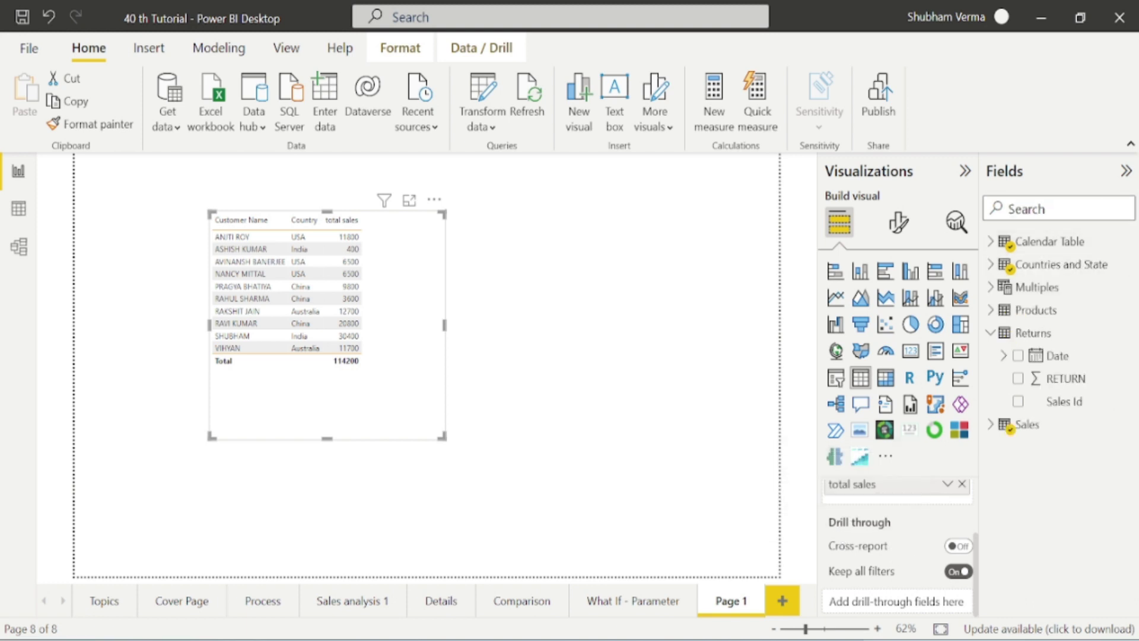
type("coun")
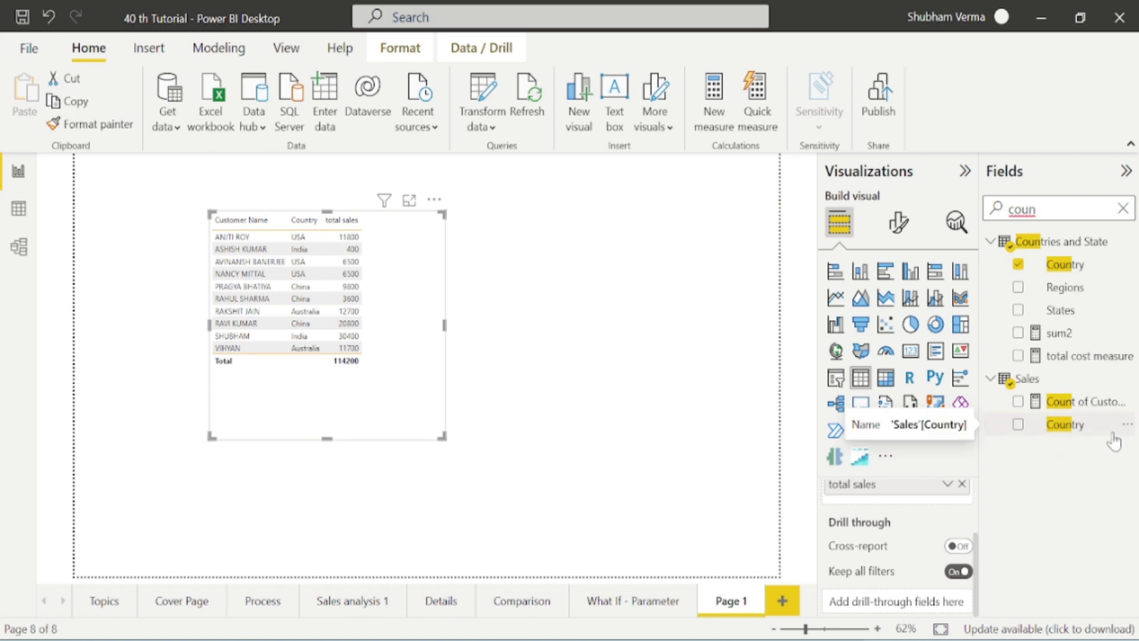
left_click_drag(1064, 263, 919, 609)
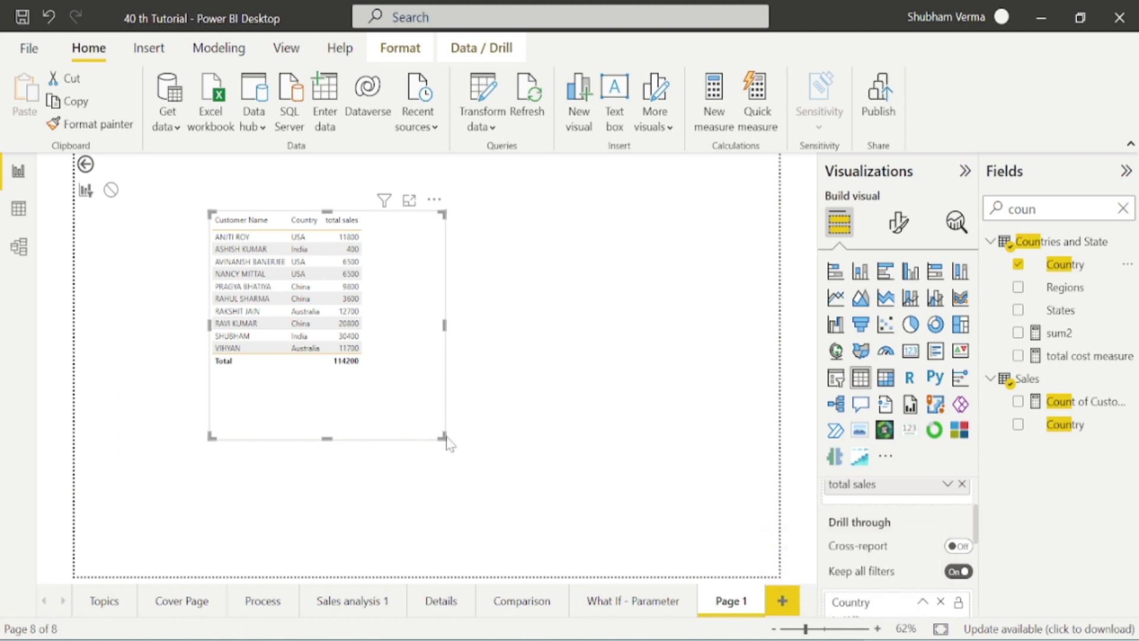
- Drill through from the China slice of total sales by Country to Page 1, view the table in focus mode and return
left_click(87, 167, "ctrl")
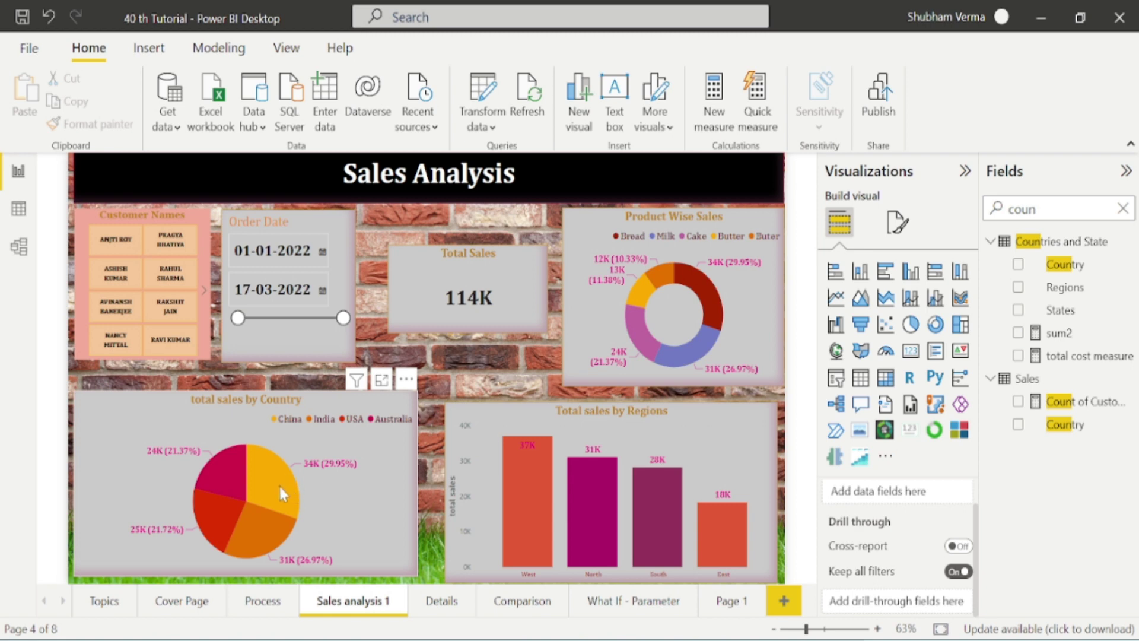
mouse_move(280, 492)
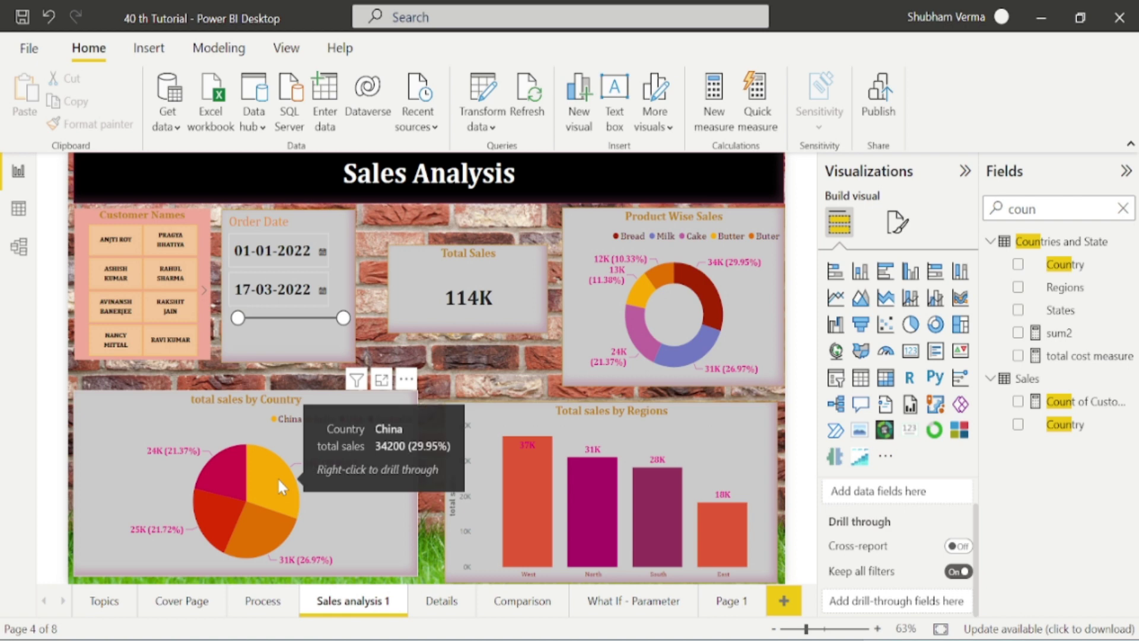
right_click(277, 476)
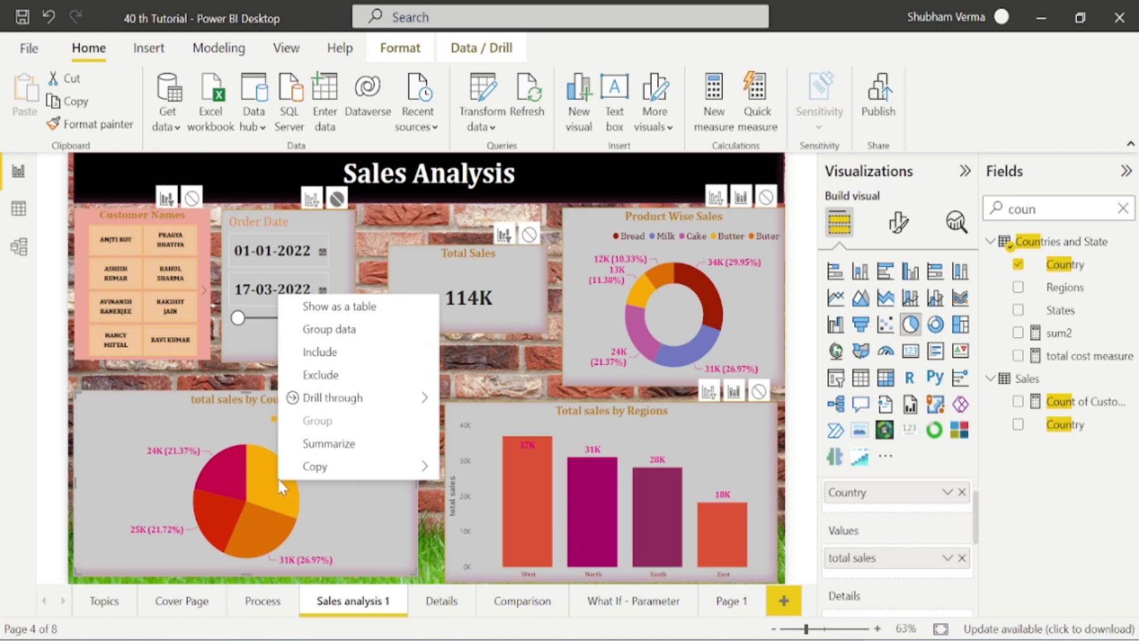
mouse_move(380, 400)
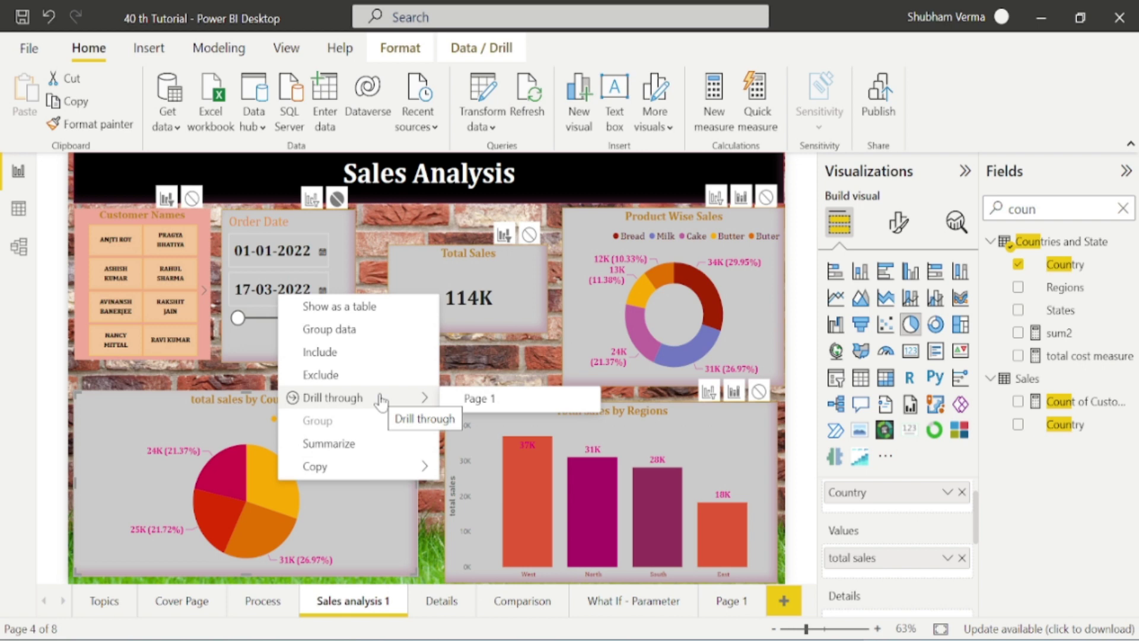
left_click(495, 400)
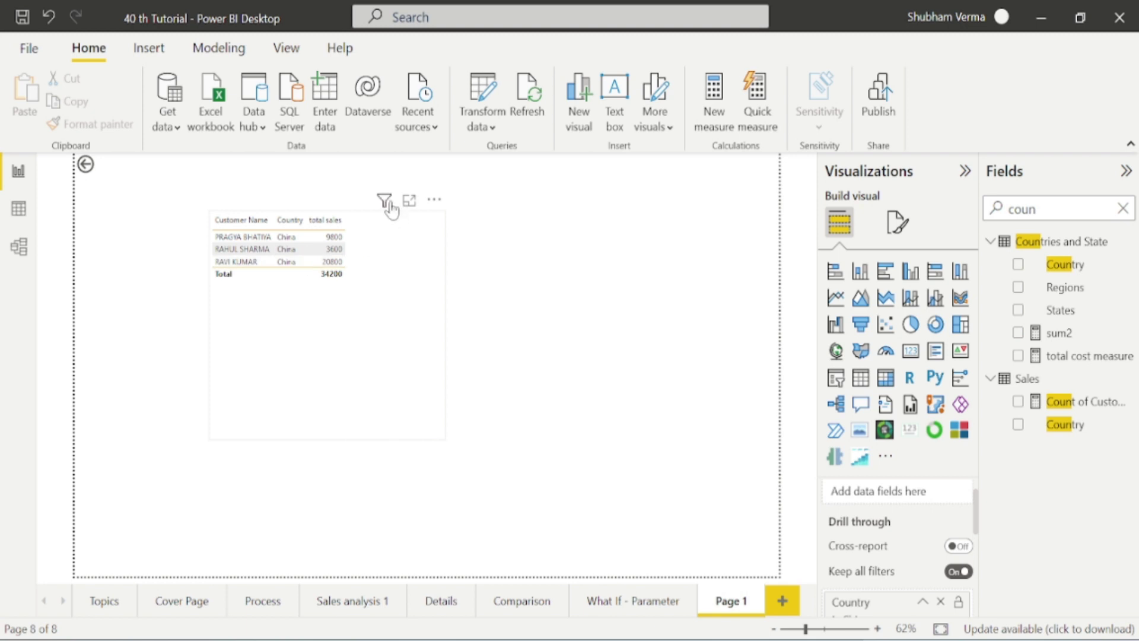
mouse_move(390, 217)
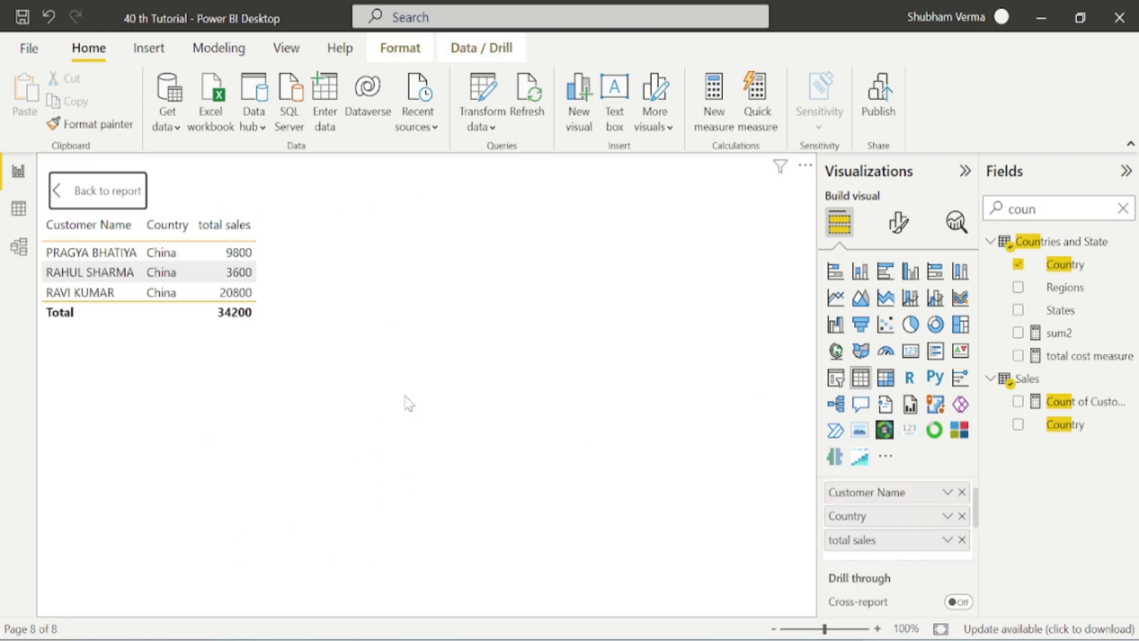
left_click(77, 195)
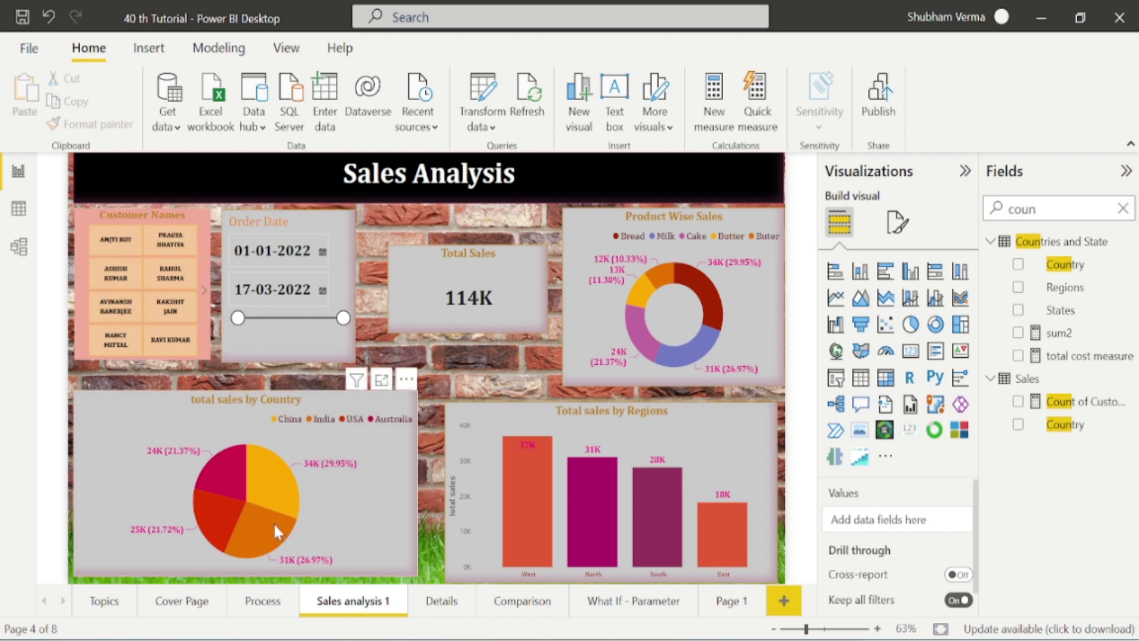
- Drill through from the India slice of total sales by Country to Page 1, view the table in focus mode and return
mouse_move(273, 520)
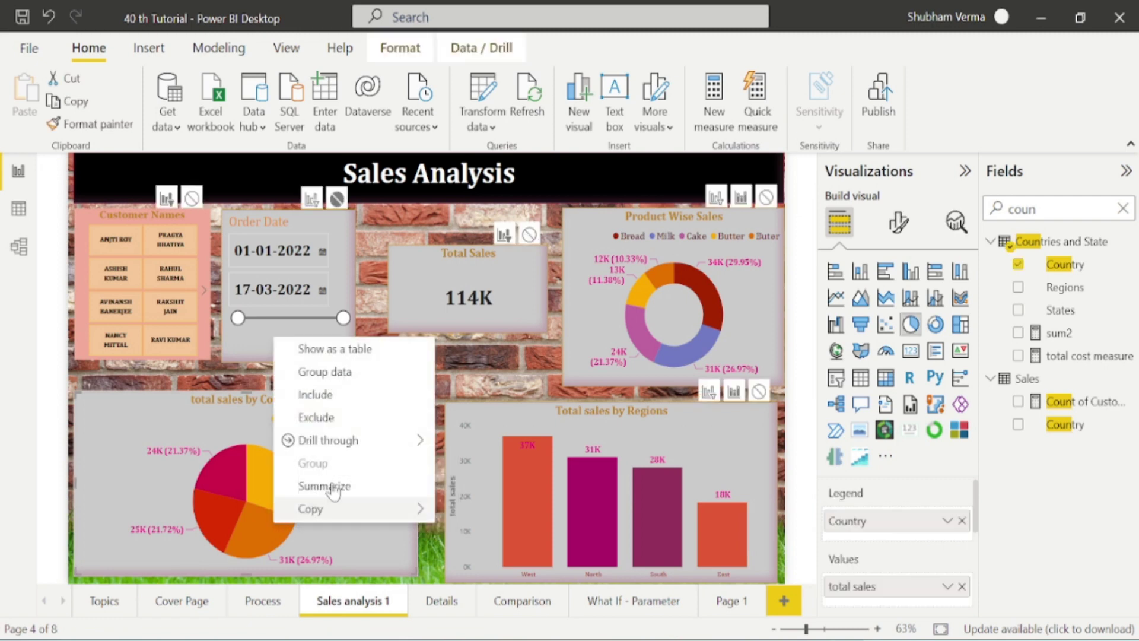
mouse_move(386, 441)
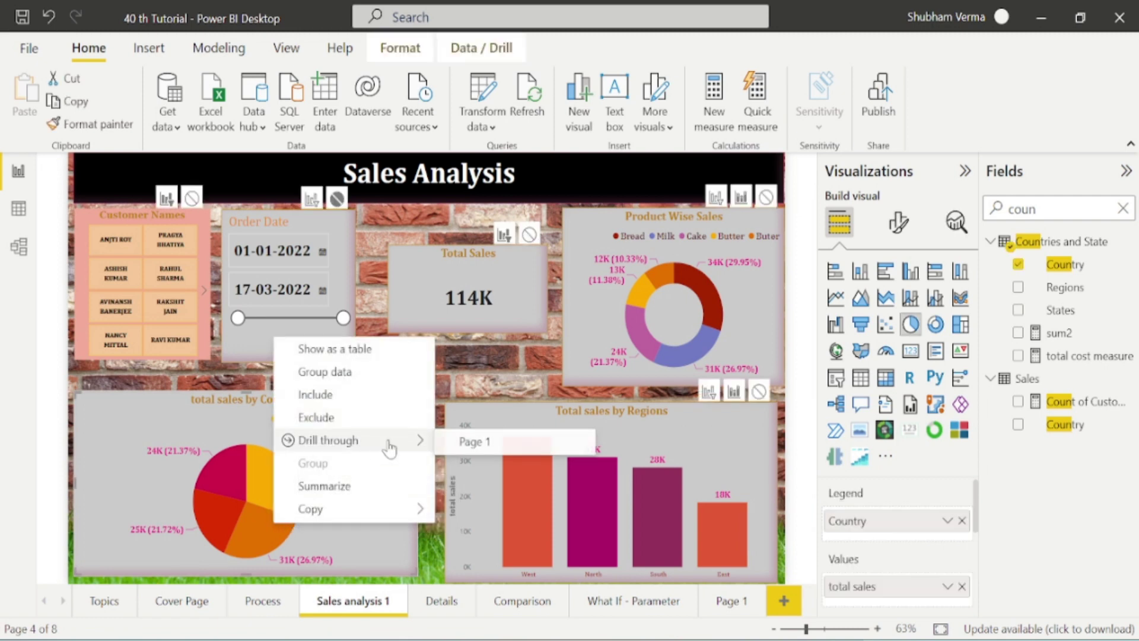
left_click(512, 450)
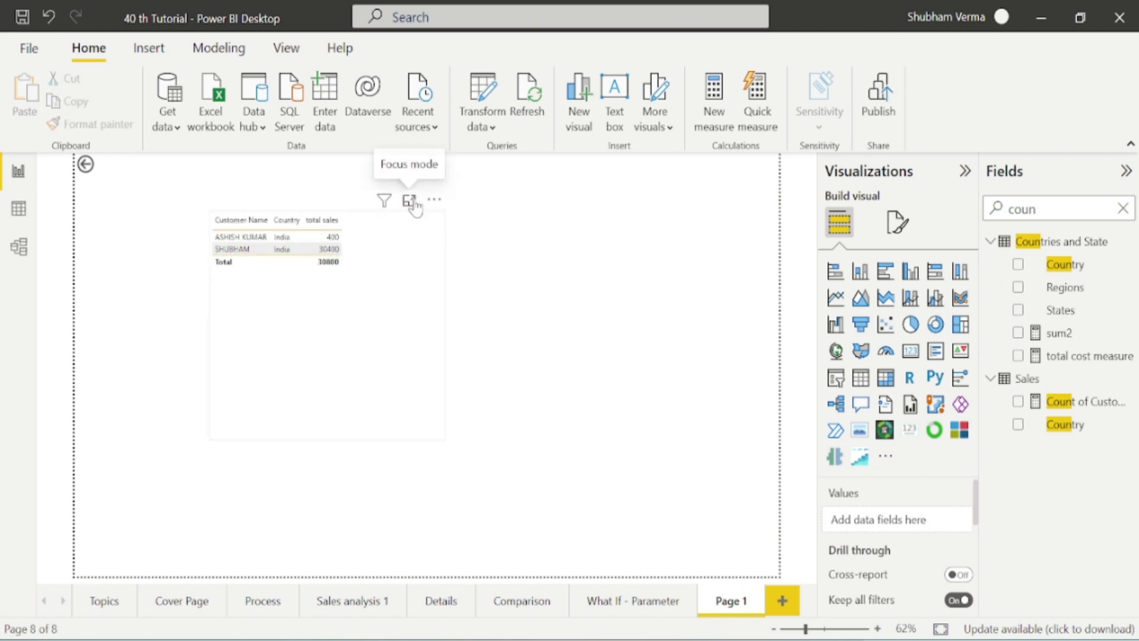
left_click(410, 200)
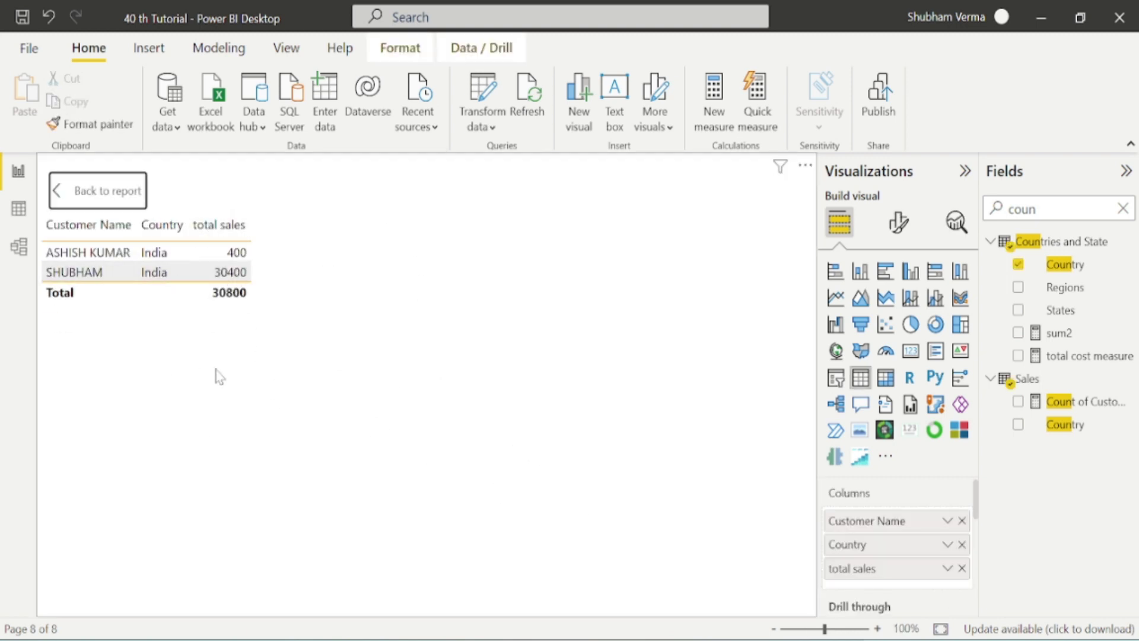
left_click(83, 197)
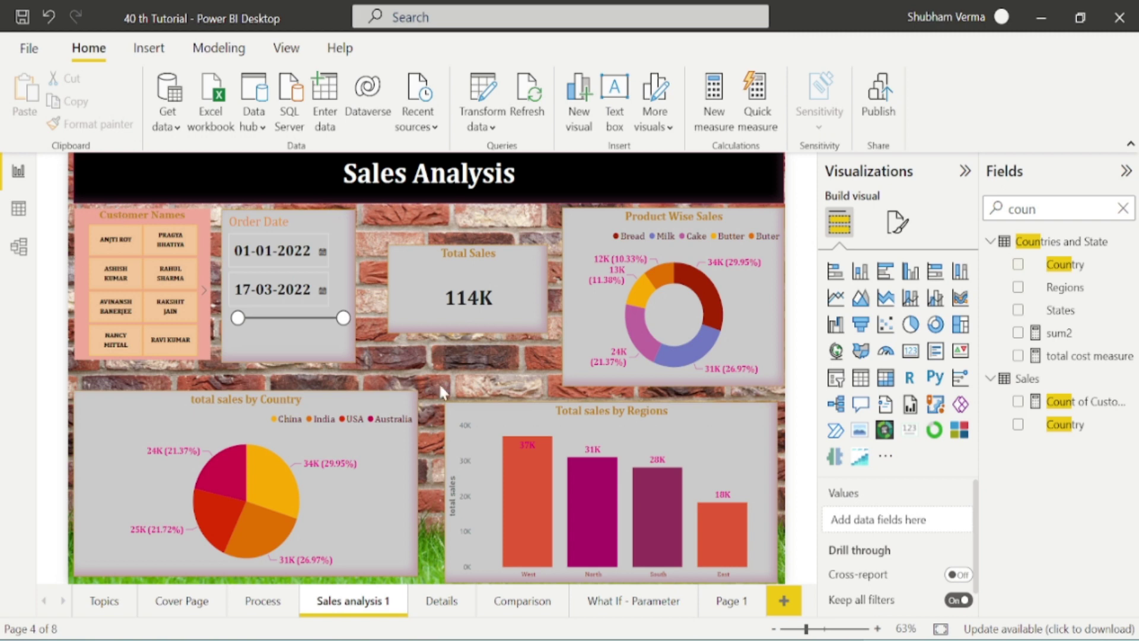
- Check the Product Wise Sales chart for drill through, try adding the Products field to Page 1's drill-through fields and table, and return to Sales analysis 1
right_click(738, 285)
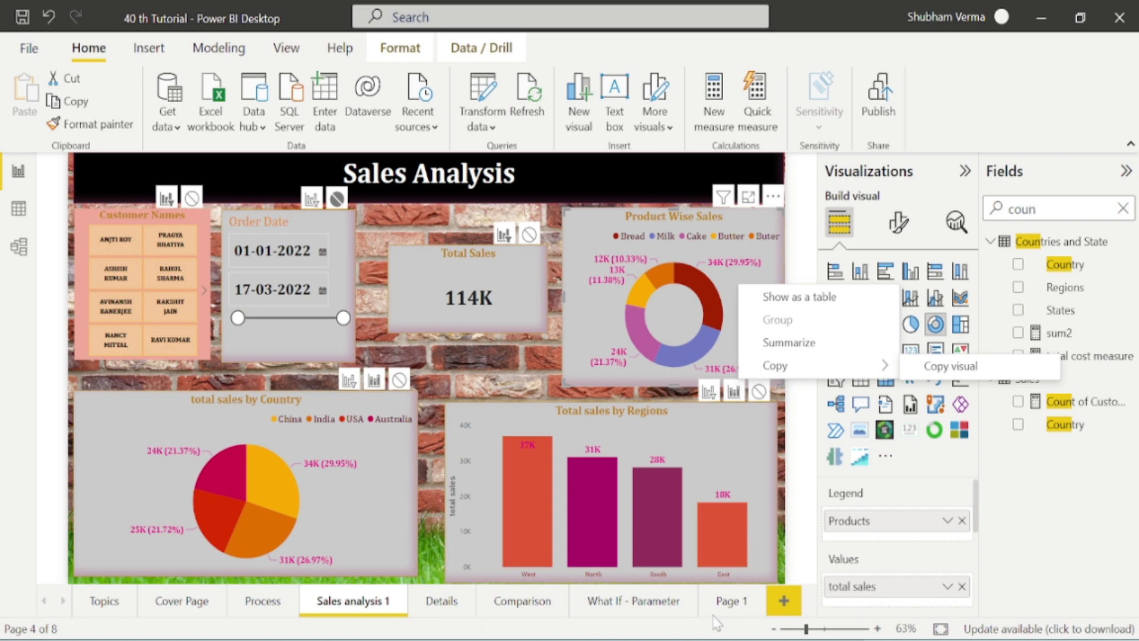
left_click(731, 601)
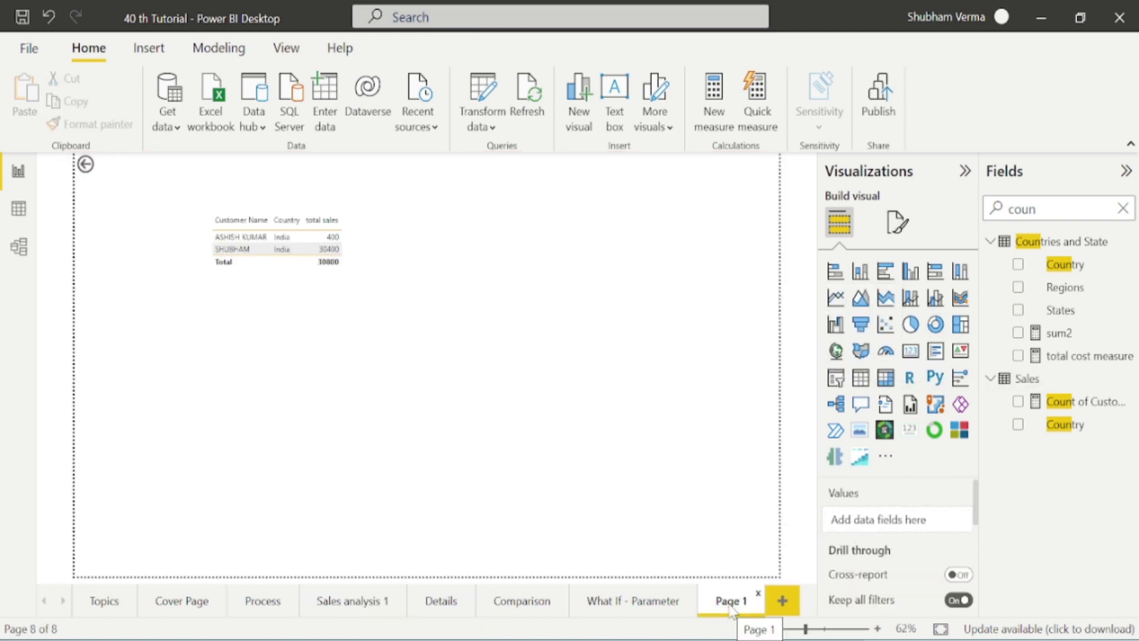
left_click_drag(1035, 209, 980, 213)
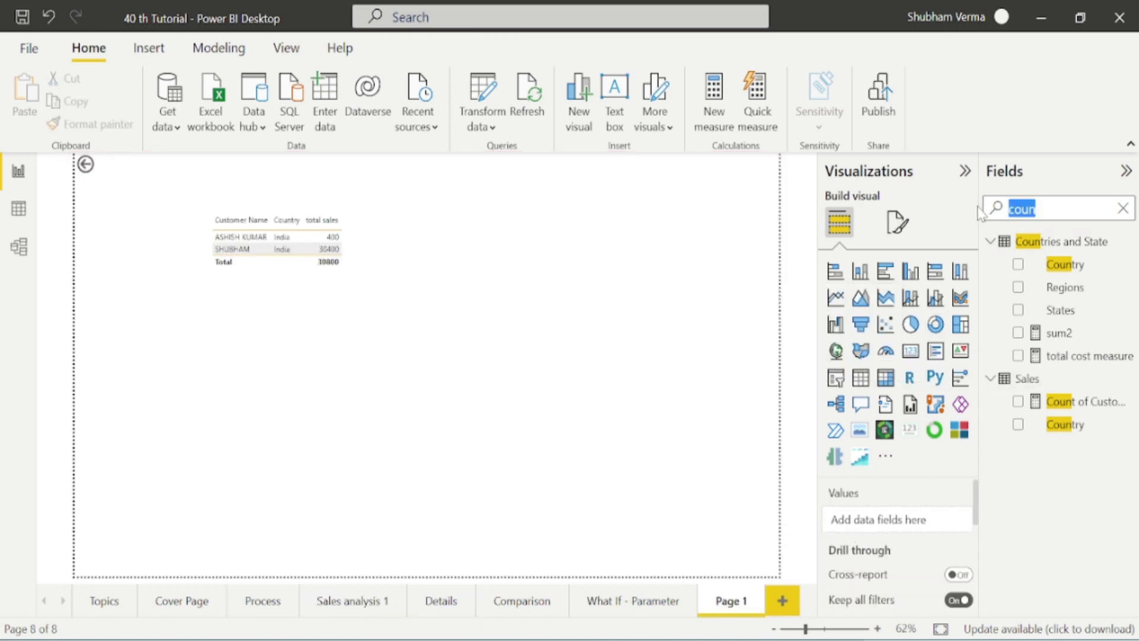
type("prod")
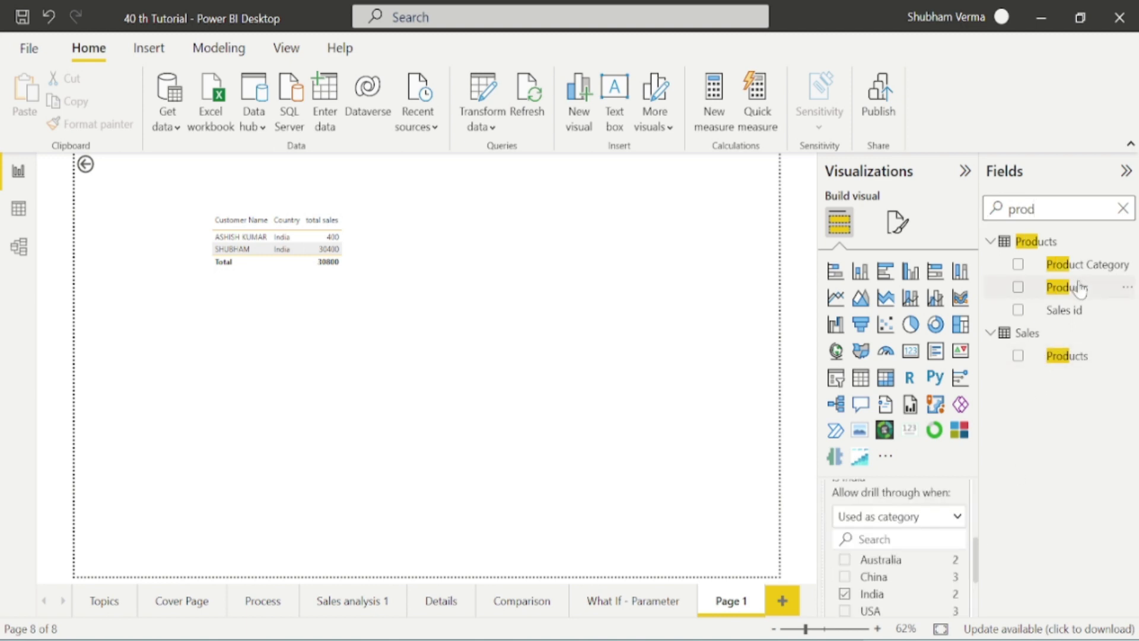
left_click_drag(1080, 289, 937, 521)
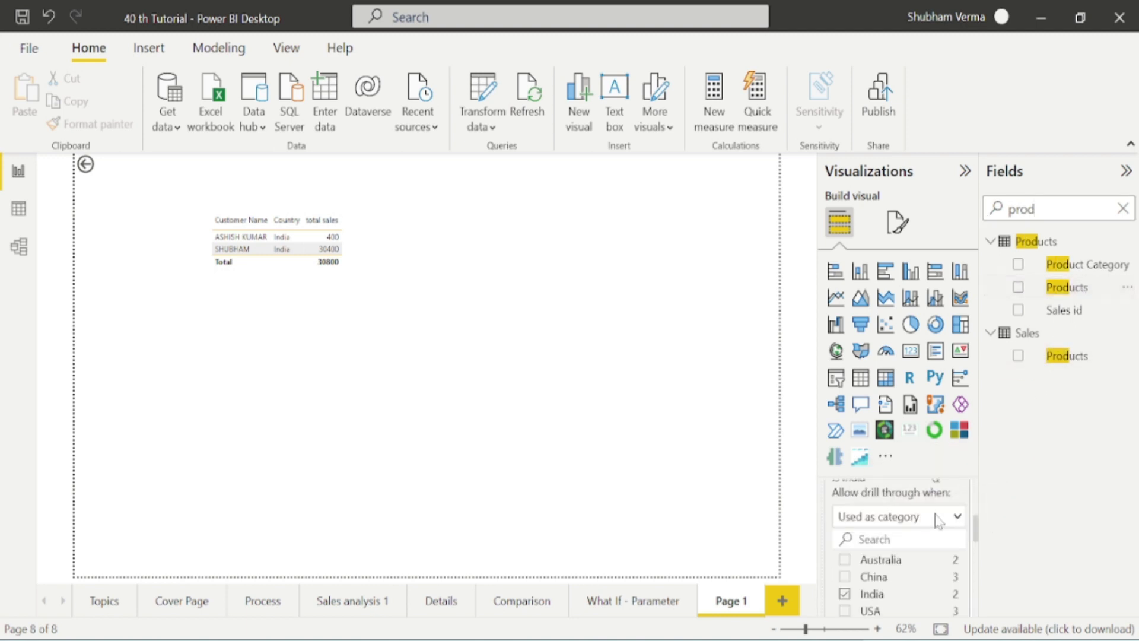
left_click_drag(1093, 287, 356, 261)
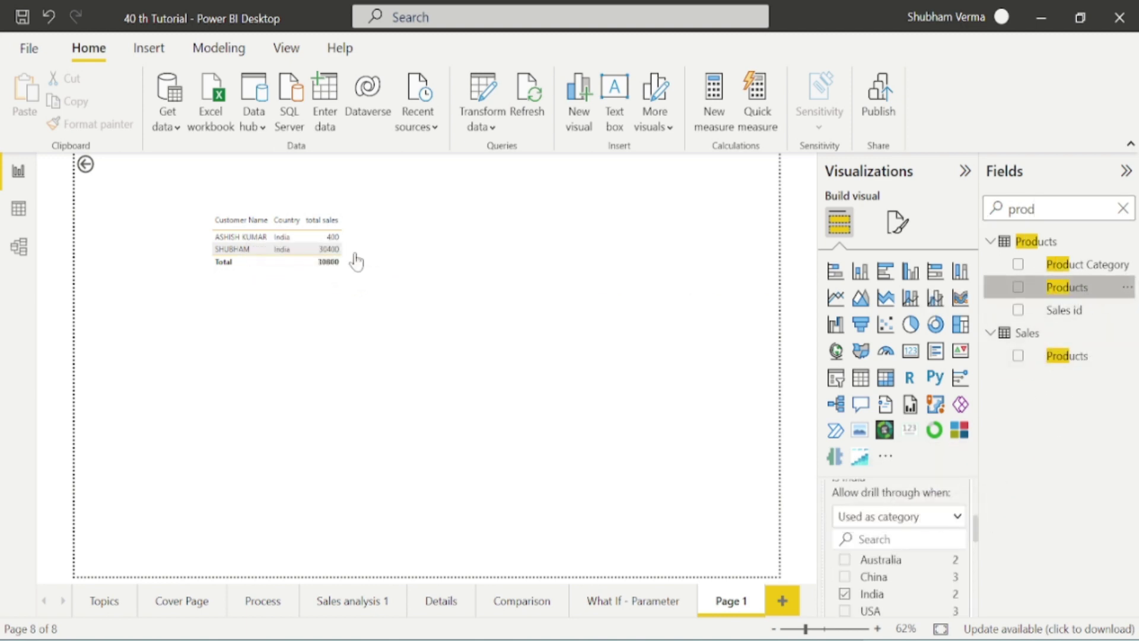
left_click(86, 167, "ctrl")
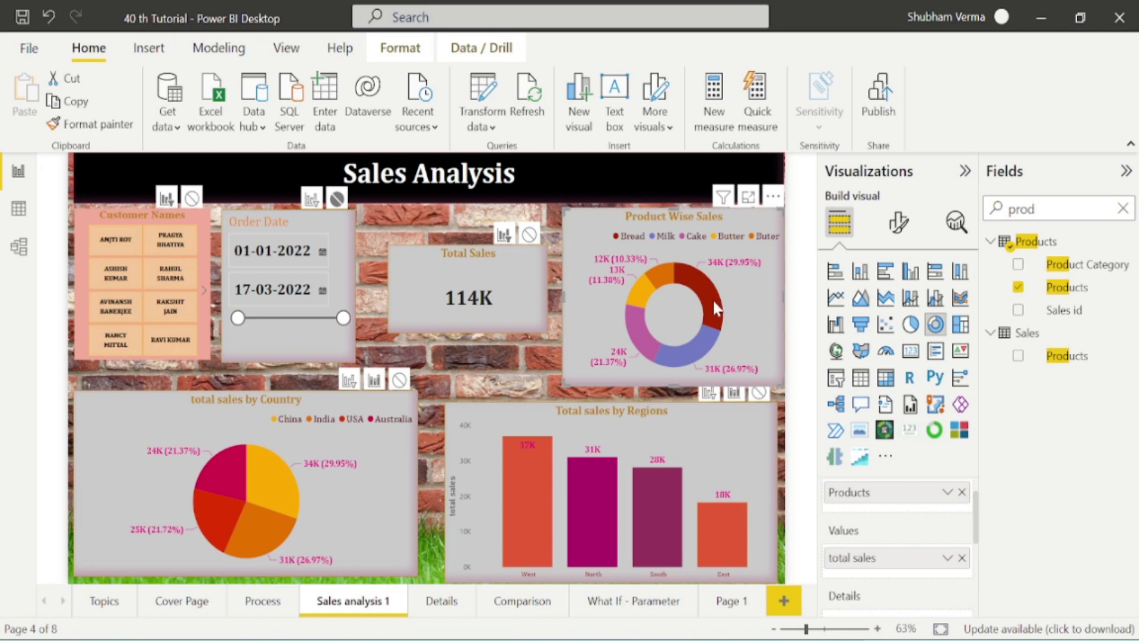
- Drill through from the Bread slice of Product Wise Sales to Page 1, view the table in focus mode, return, and open the Cover Page
mouse_move(716, 308)
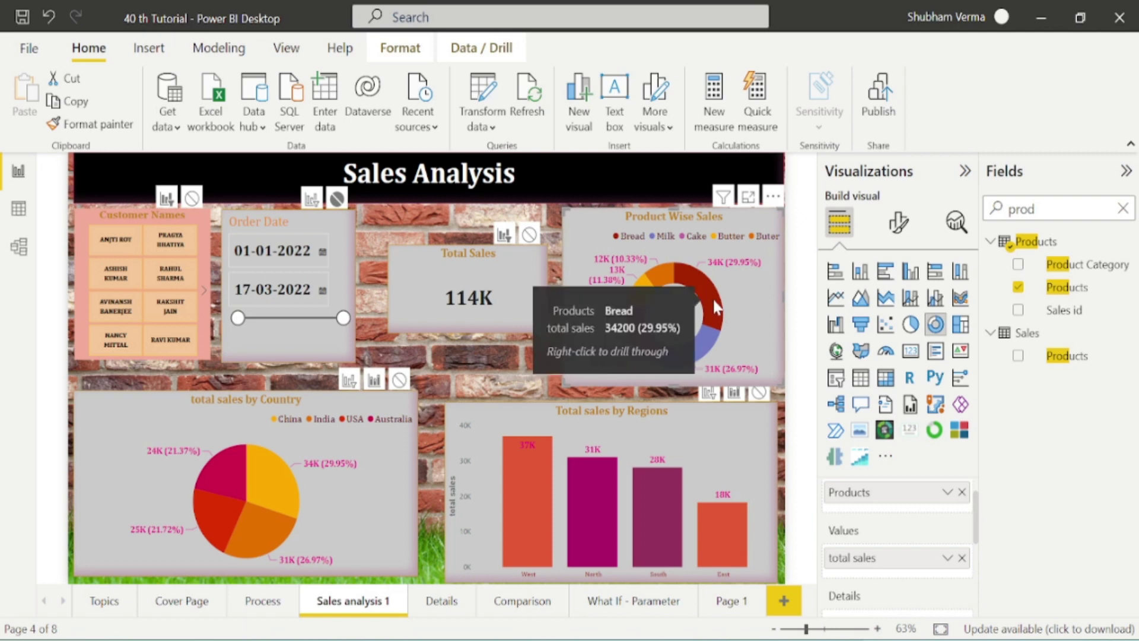
right_click(716, 308)
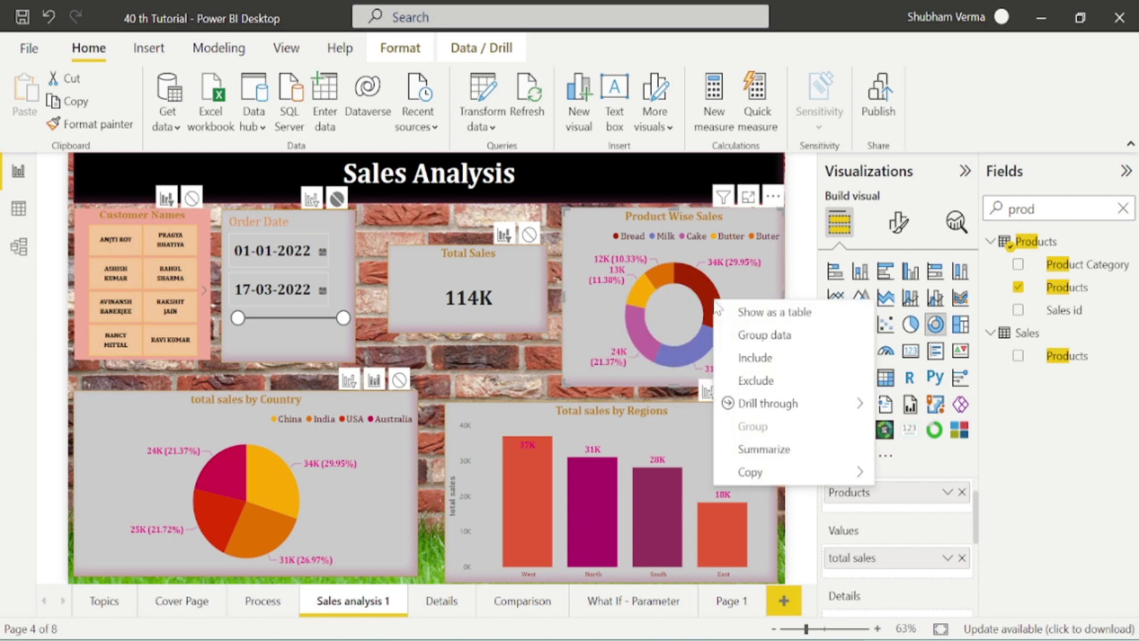
mouse_move(783, 406)
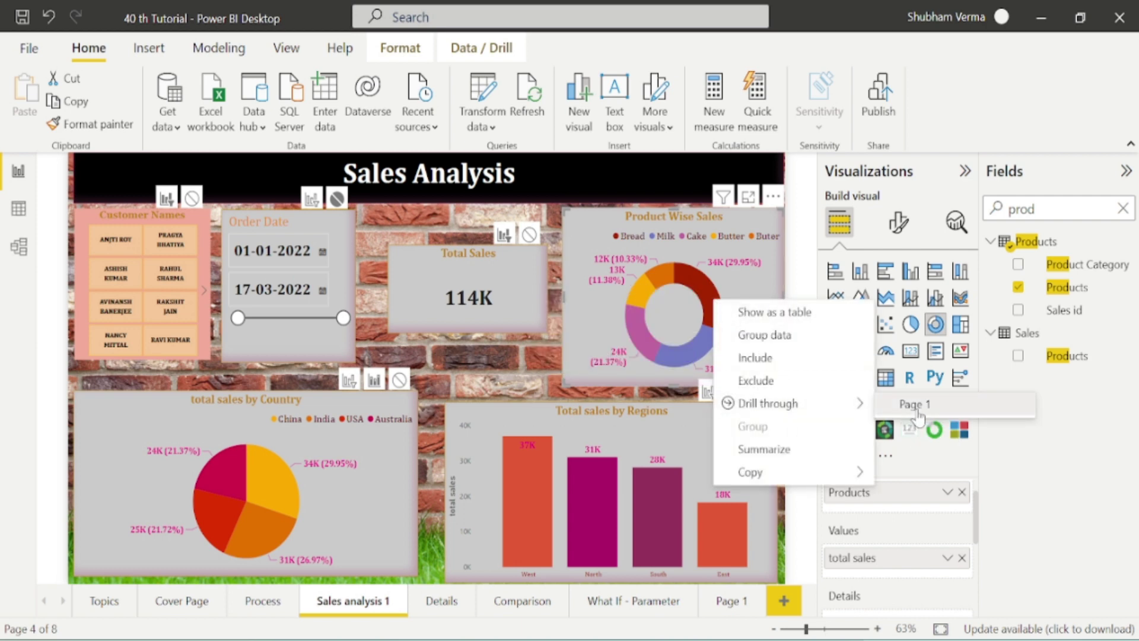
left_click(911, 411)
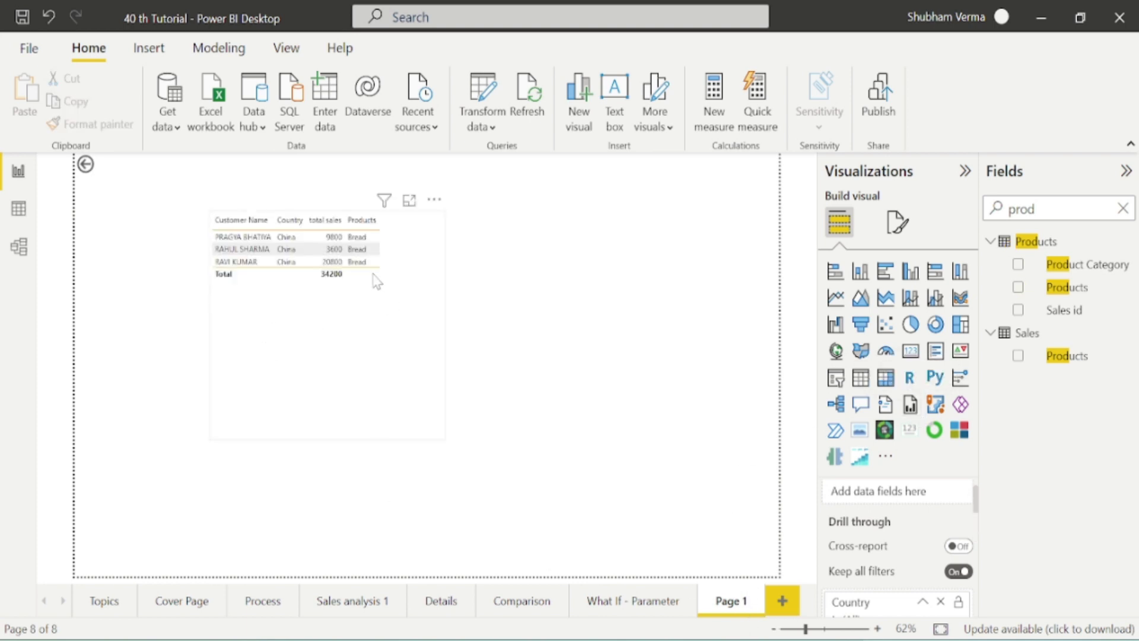
left_click(409, 200)
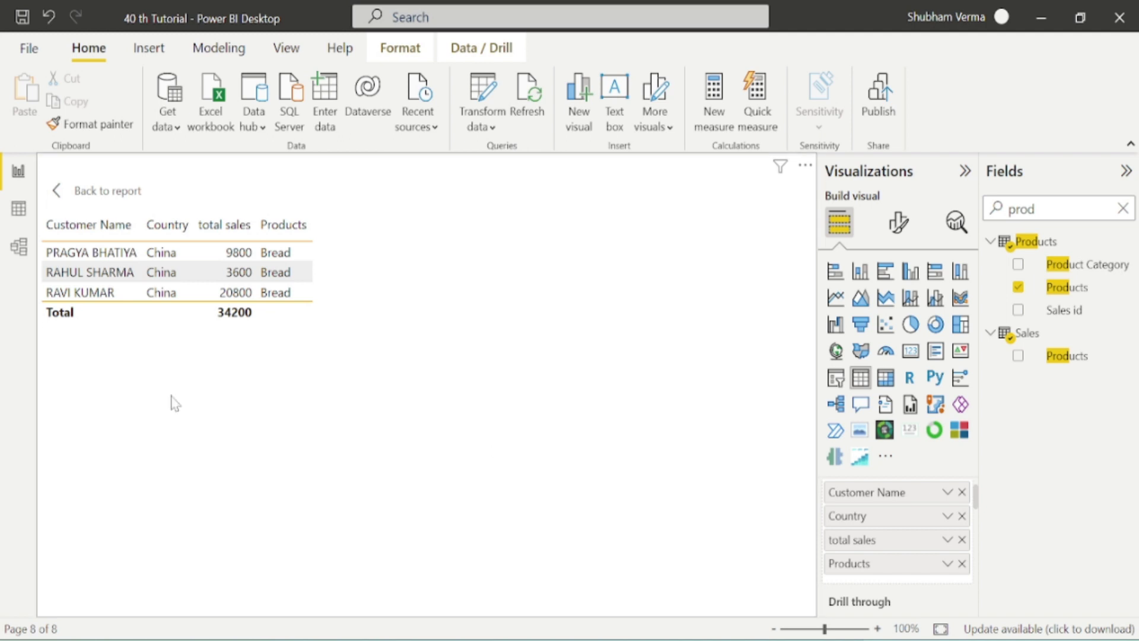
left_click(83, 199, "ctrl")
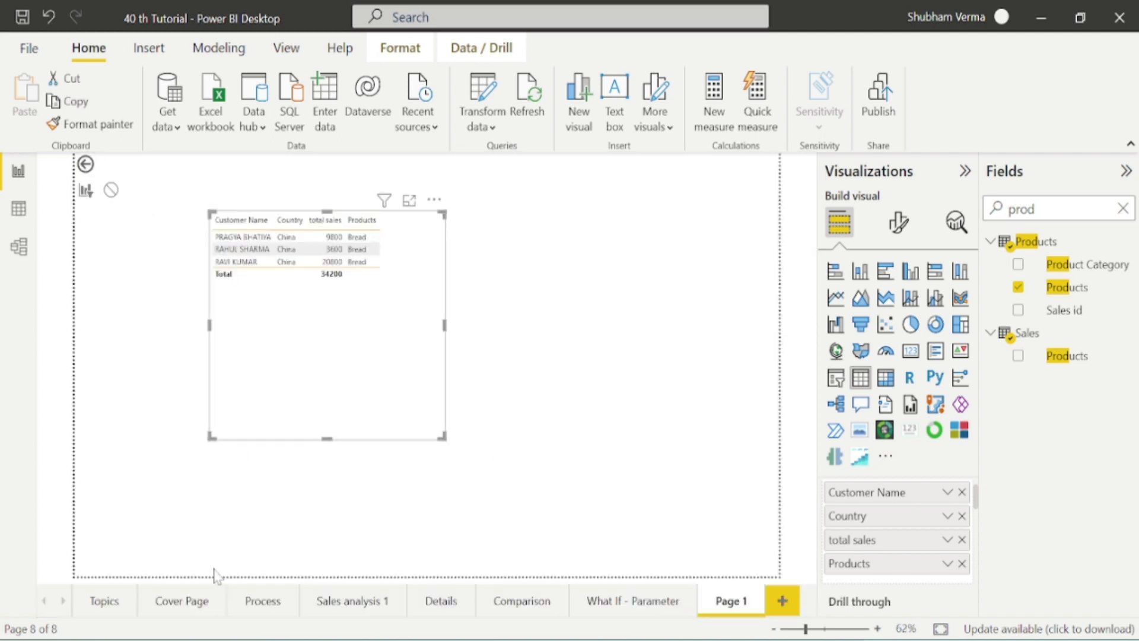
left_click(195, 602)
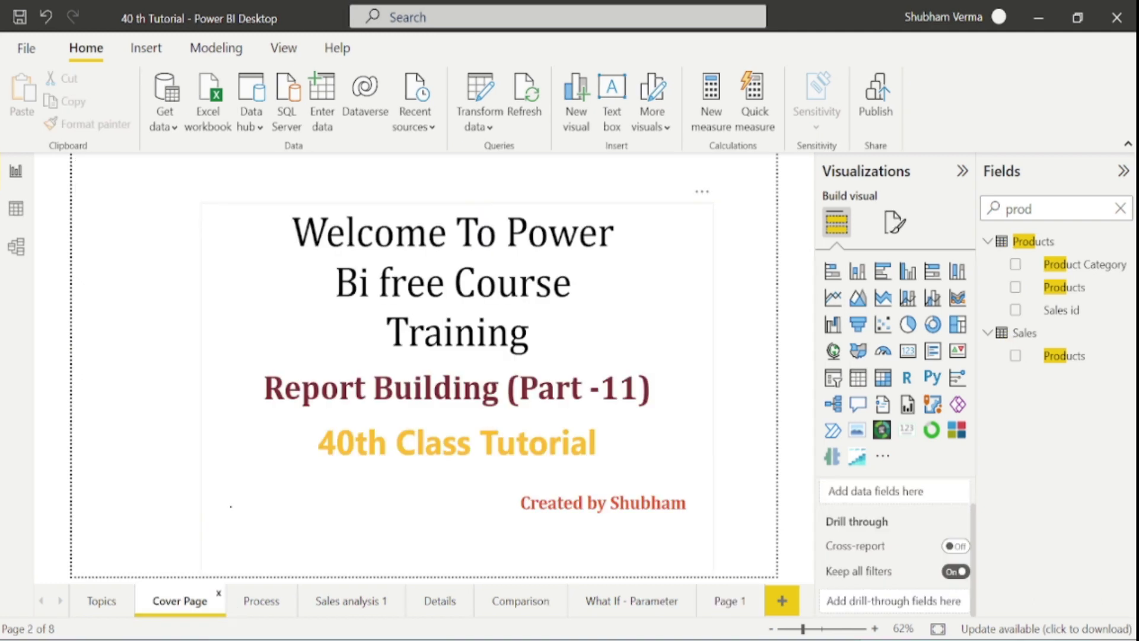